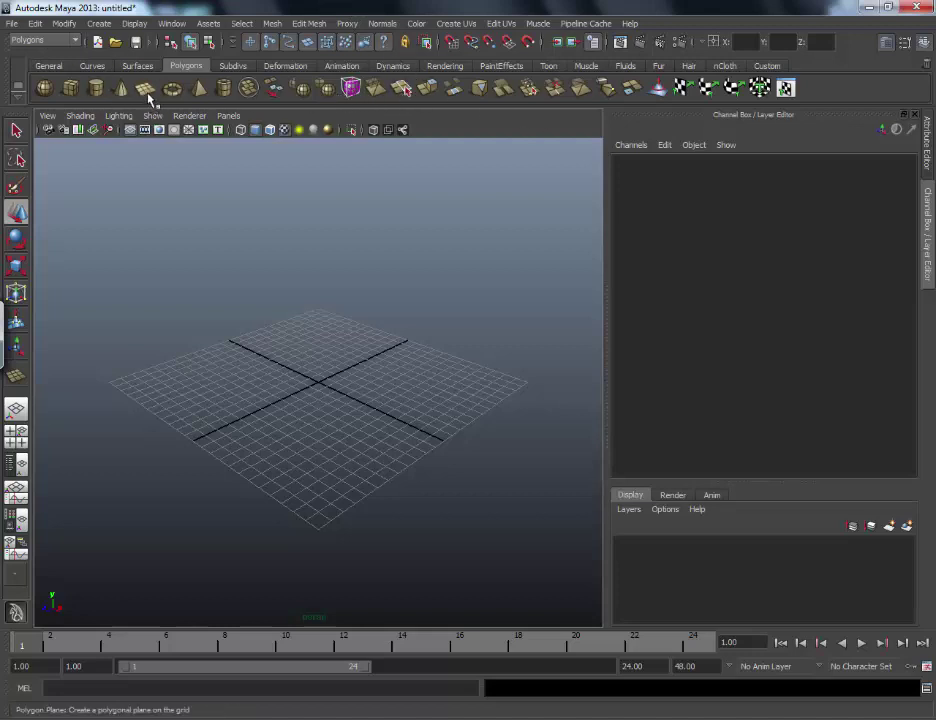
Step: Draw a polygon plane on the grid, make lambert1 fully transparent, and lift it slightly on Y
click(148, 93)
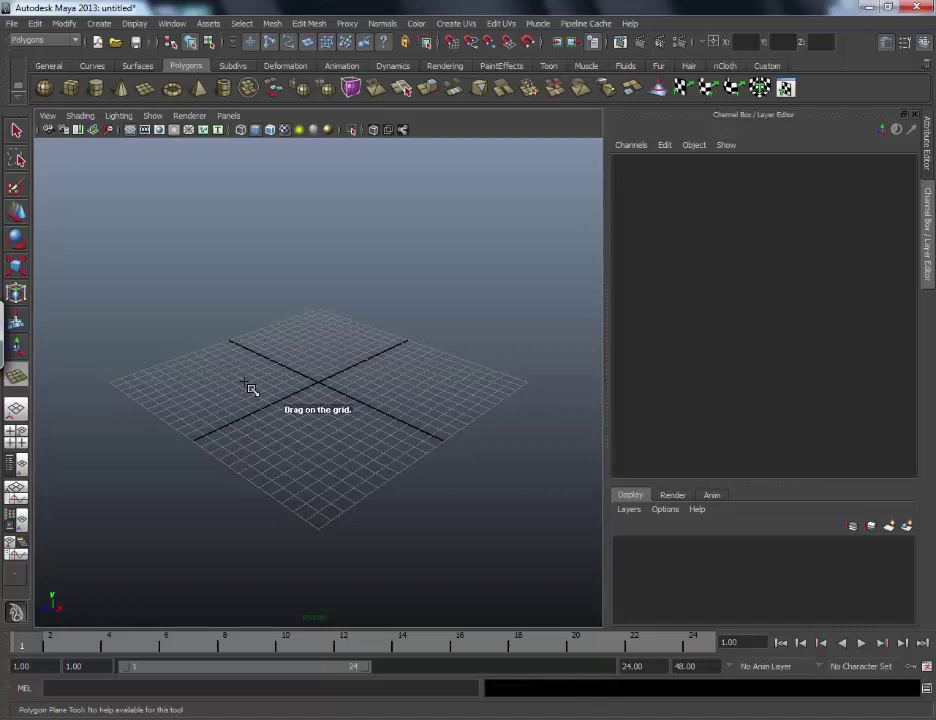
drag(247, 385, 421, 388)
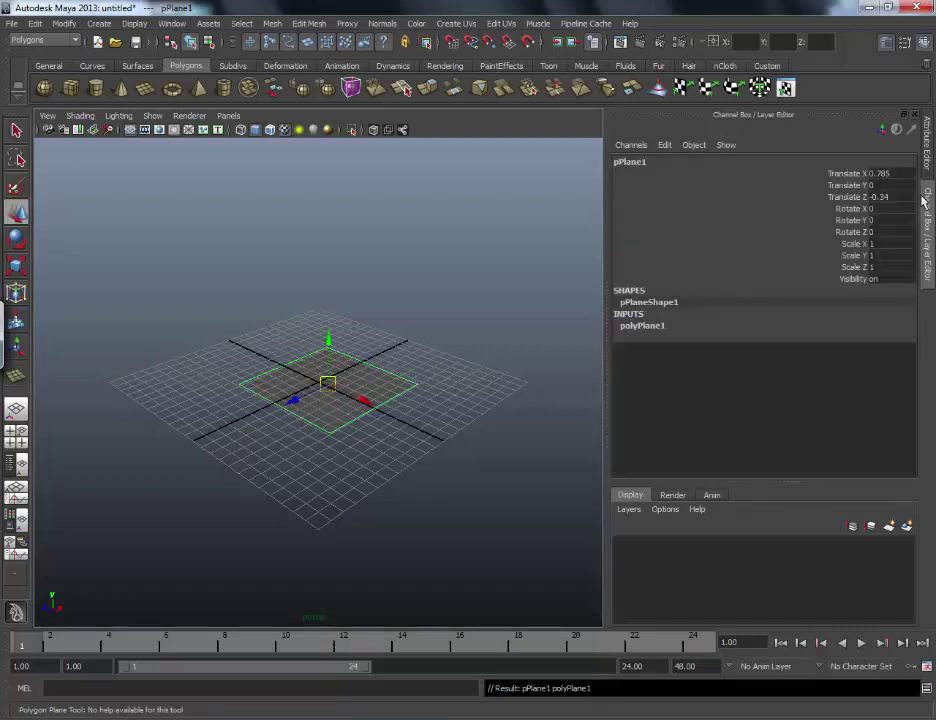
click(927, 145)
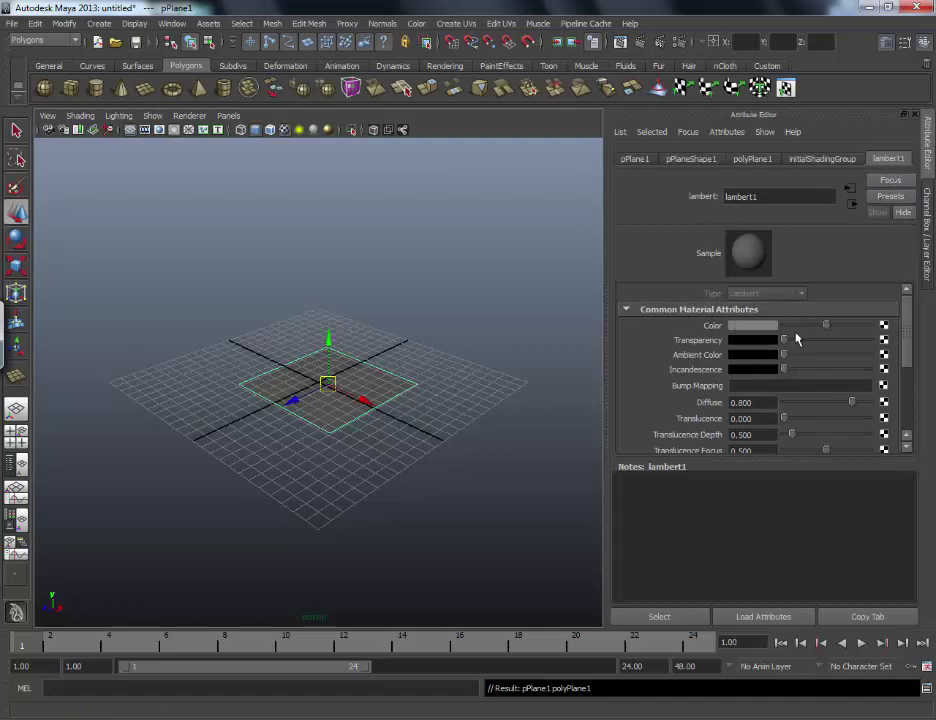
drag(783, 340, 888, 386)
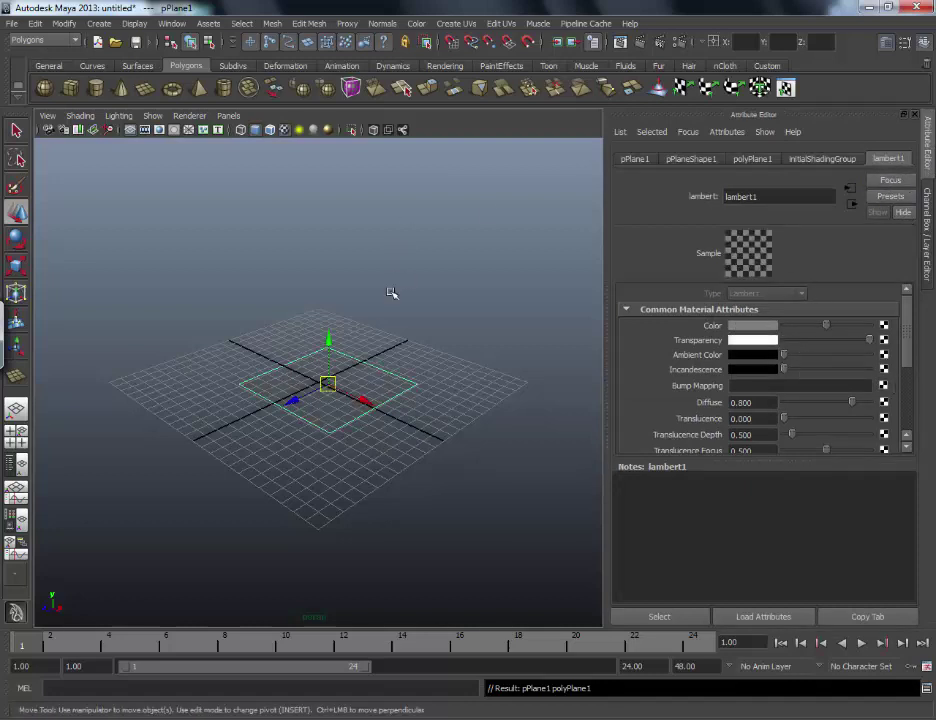
drag(329, 336, 355, 277)
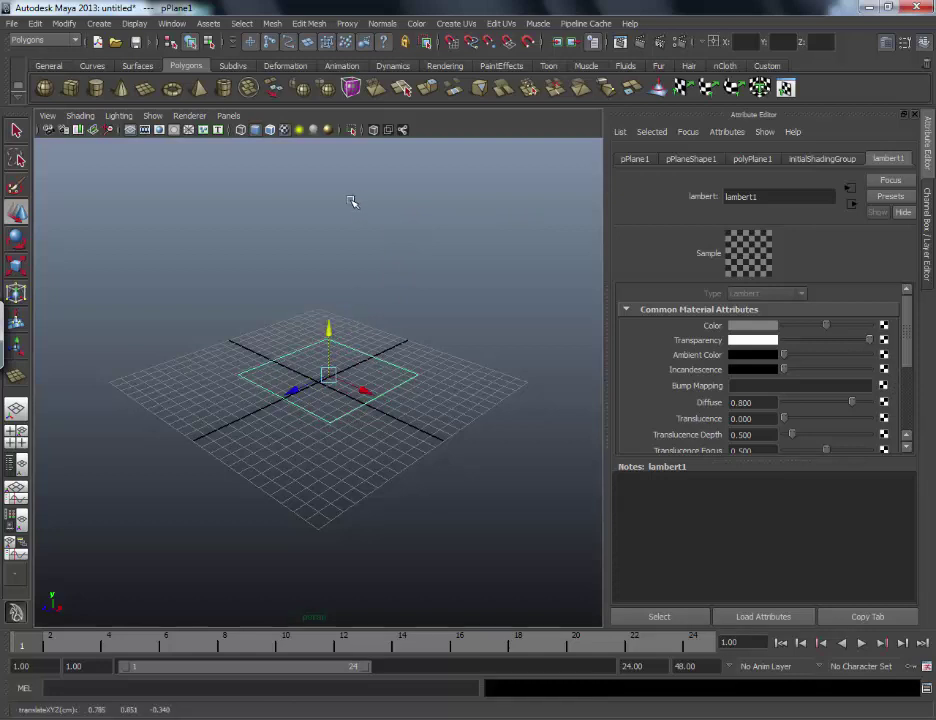
Step: Duplicate the plane as pPlane2, raise it high above the grid, and select both planes
key(ctrl+d)
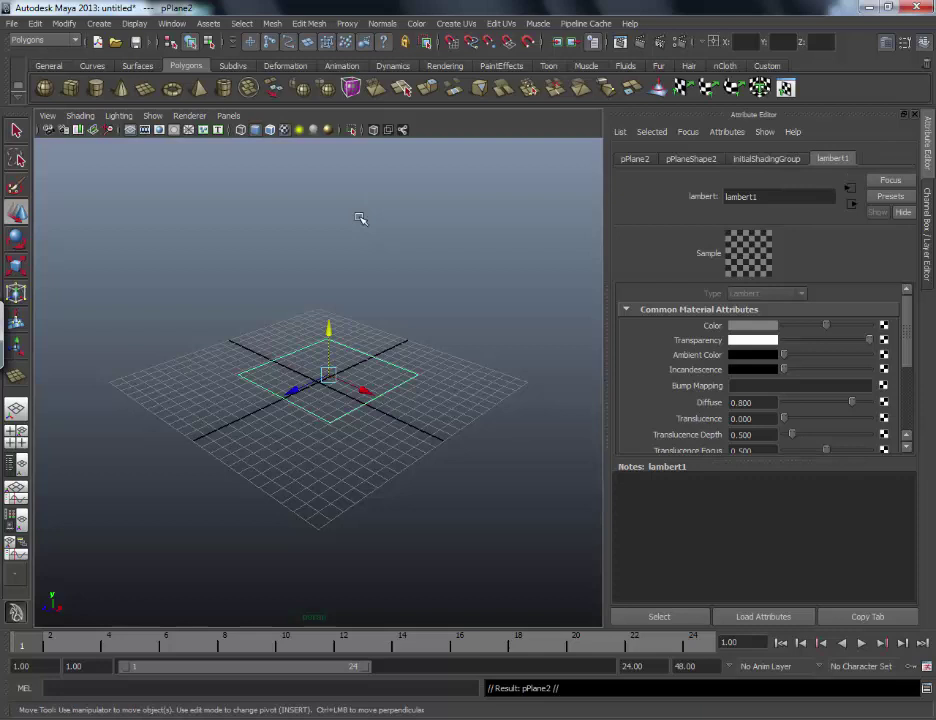
drag(329, 325, 372, 148)
shift+click(320, 407)
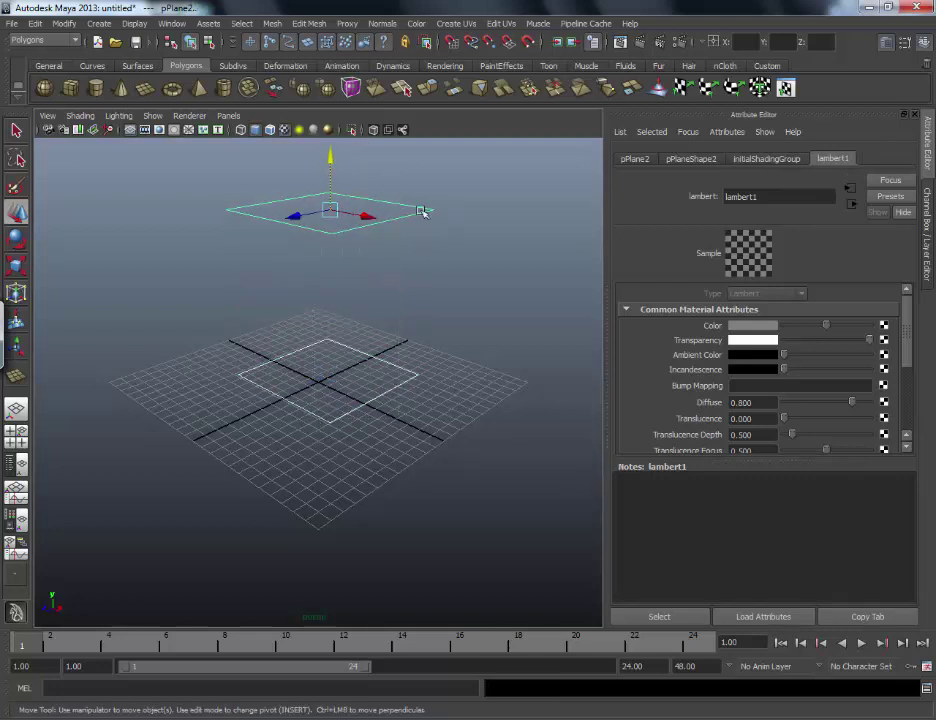
click(395, 65)
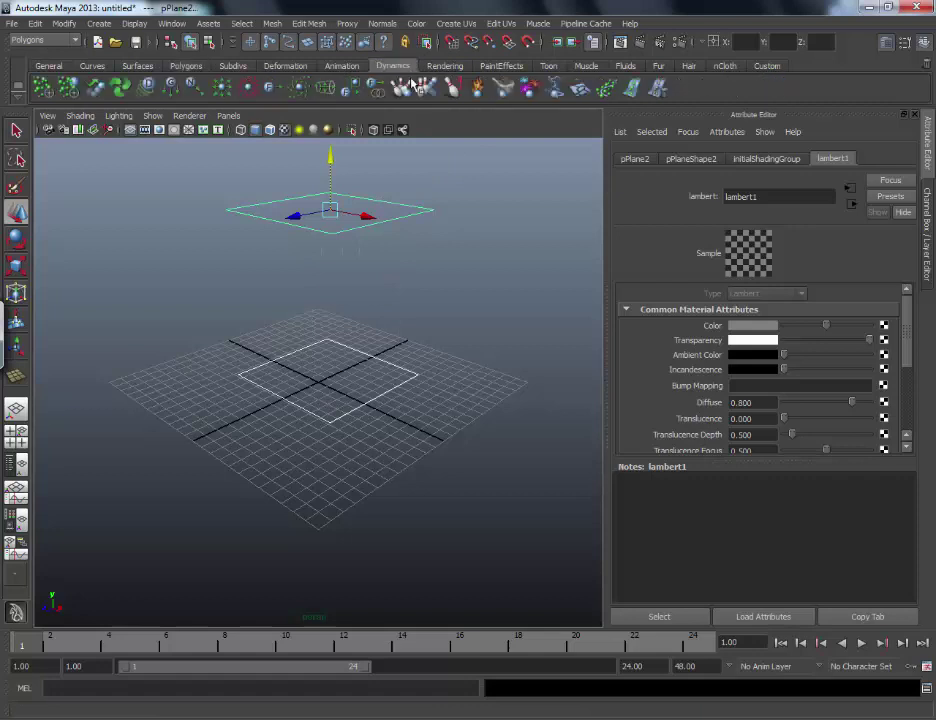
Step: Create cyan lightning between the two planes and set the playback range to frames 1–48
click(554, 89)
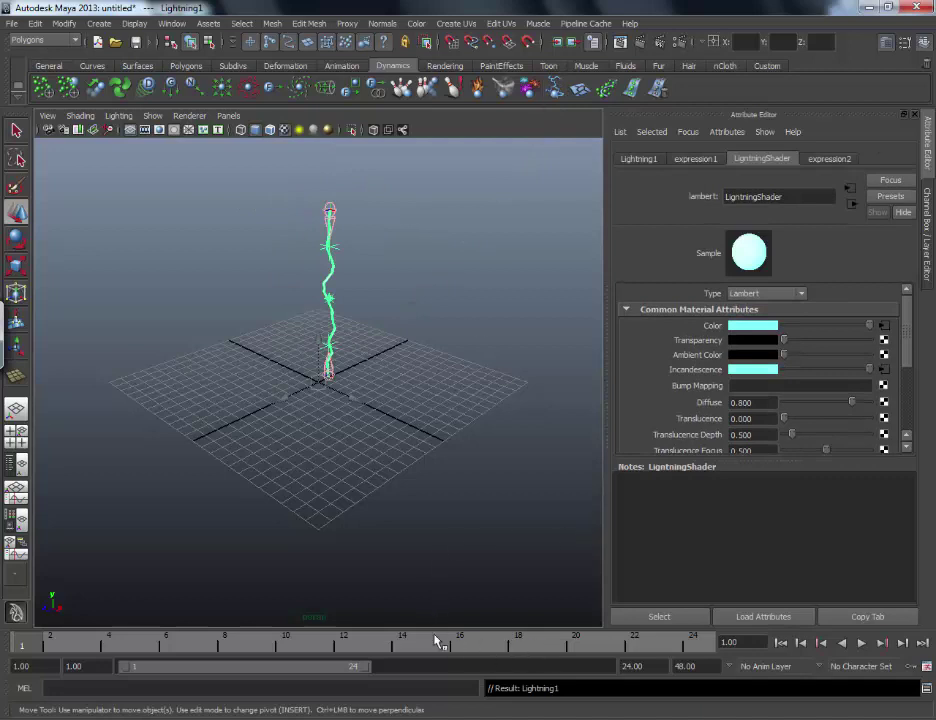
drag(362, 668, 590, 667)
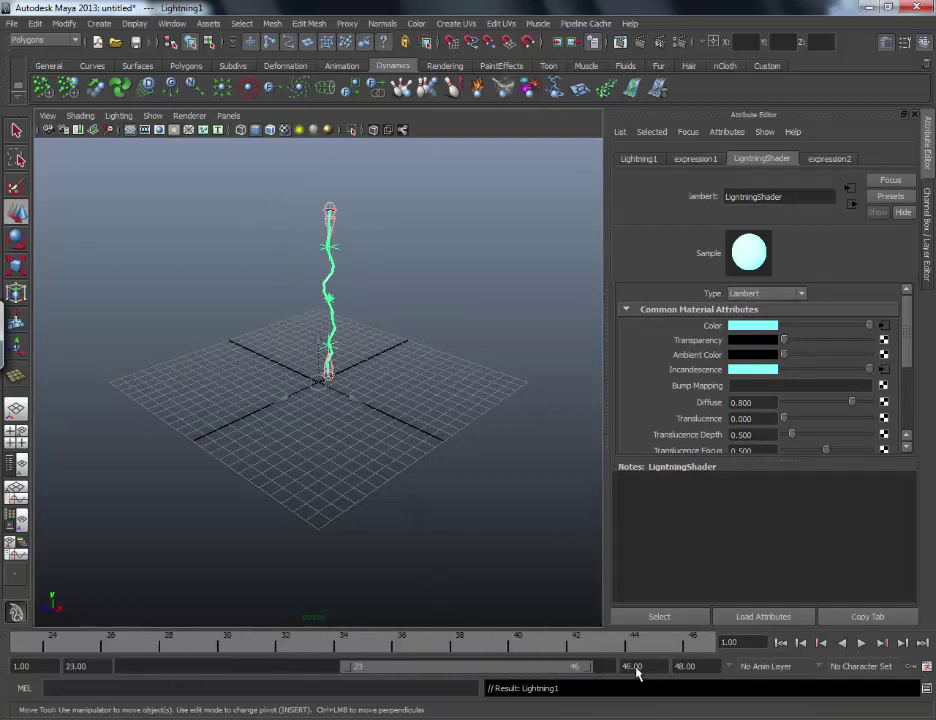
drag(350, 668, 122, 667)
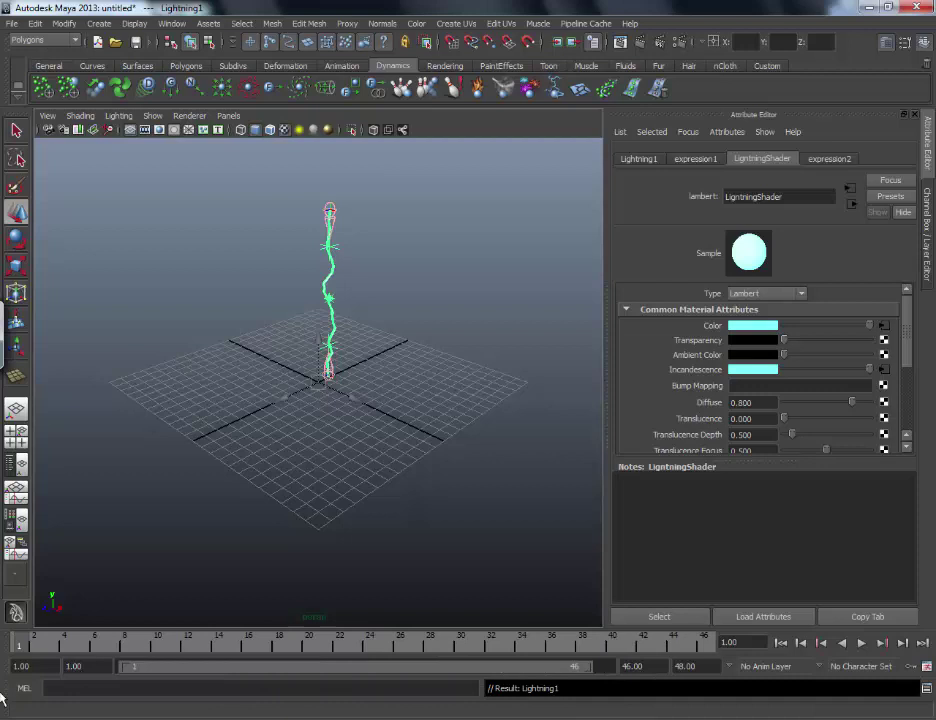
drag(606, 672, 626, 670)
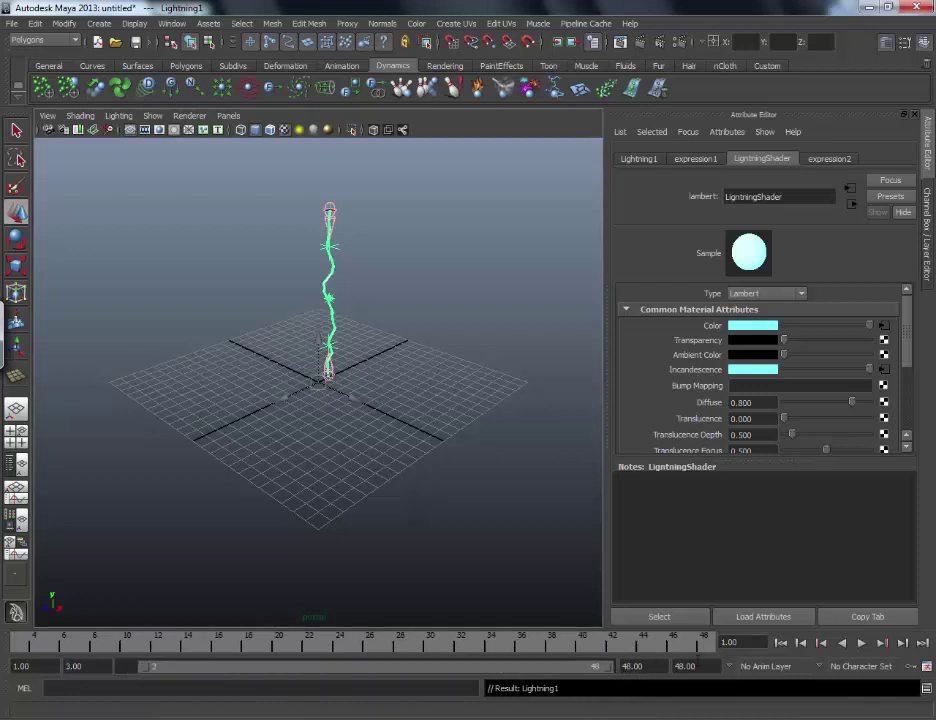
Step: Preview the animation, stop at frame 30, and test-render that frame
click(860, 645)
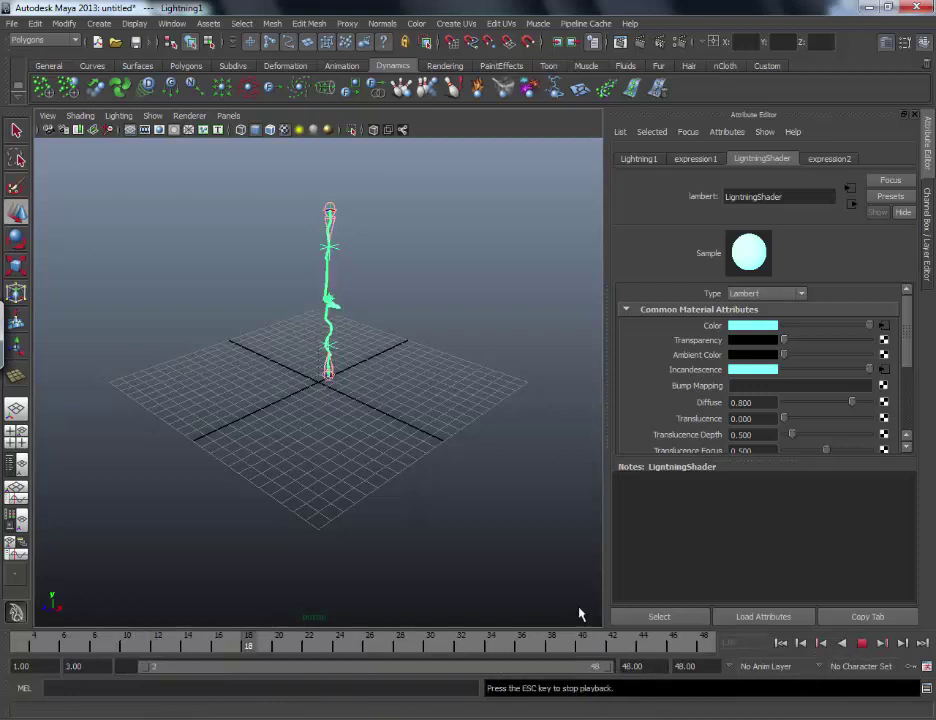
drag(145, 670, 130, 668)
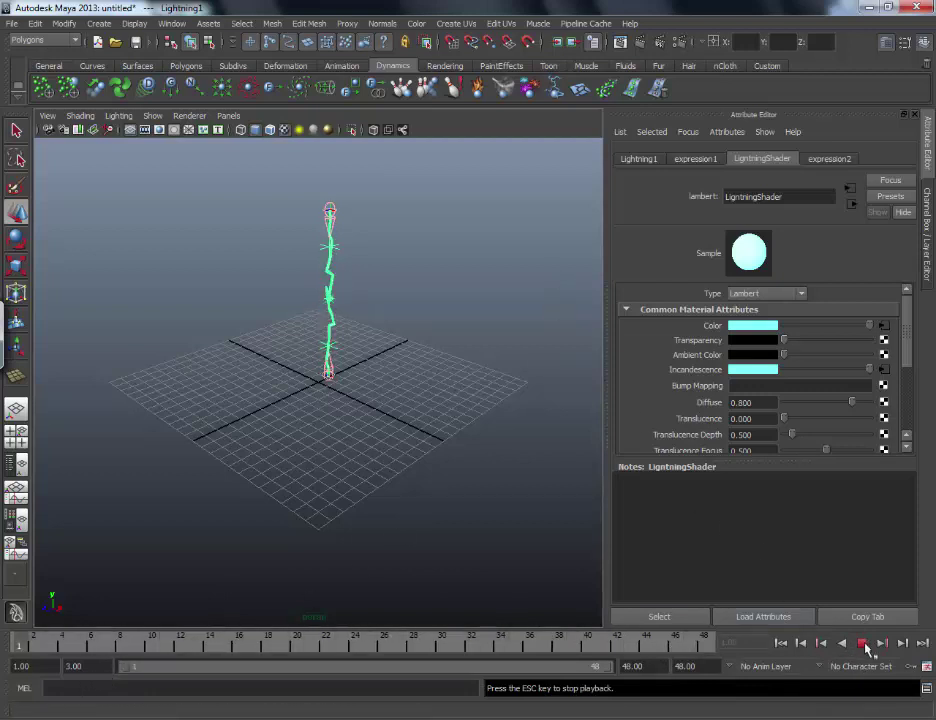
key(Escape)
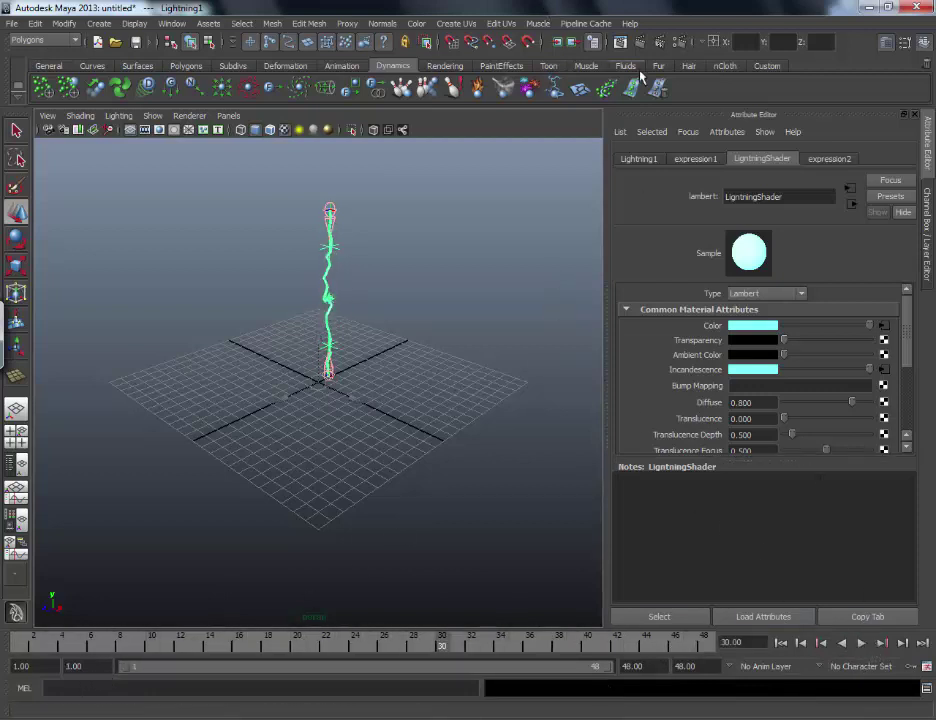
click(620, 42)
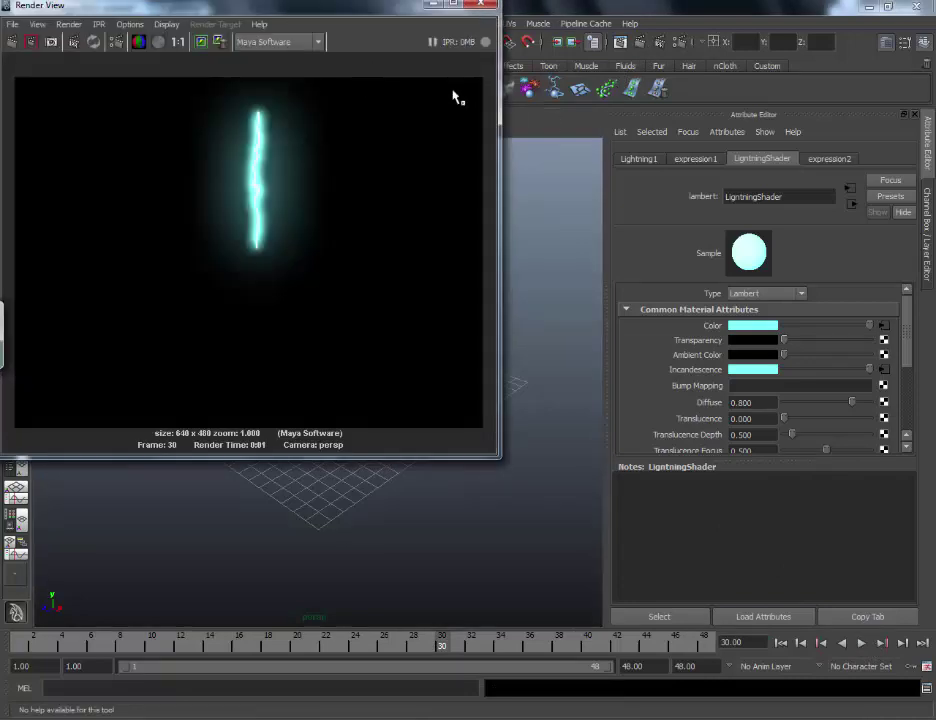
click(485, 4)
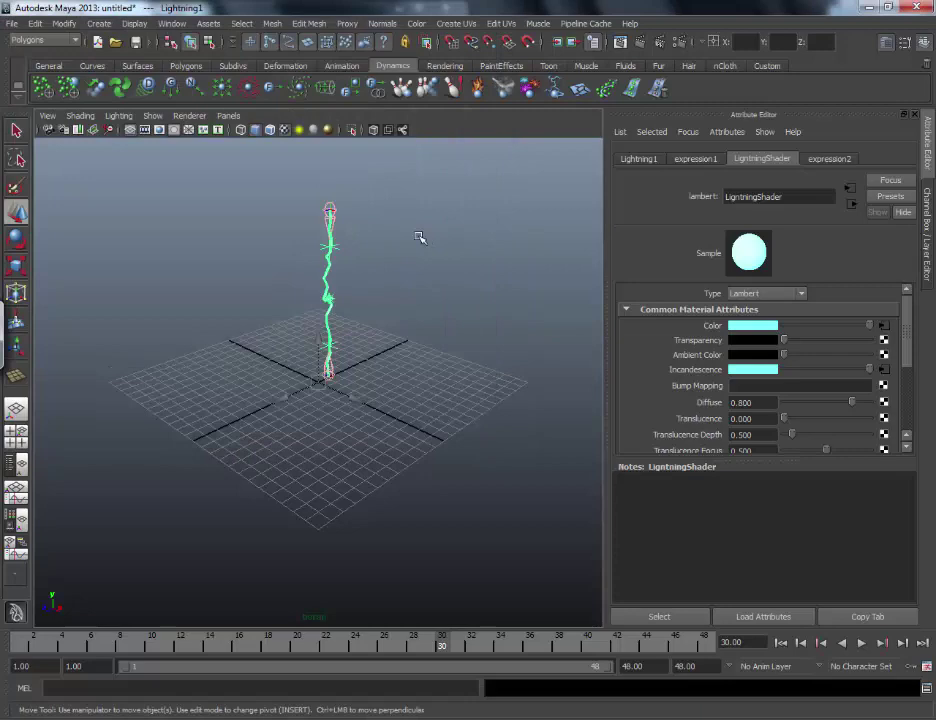
Step: Tumble, dolly and track around the lightning bolt to inspect it, leaving it deselected
alt+drag(420, 234, 531, 215)
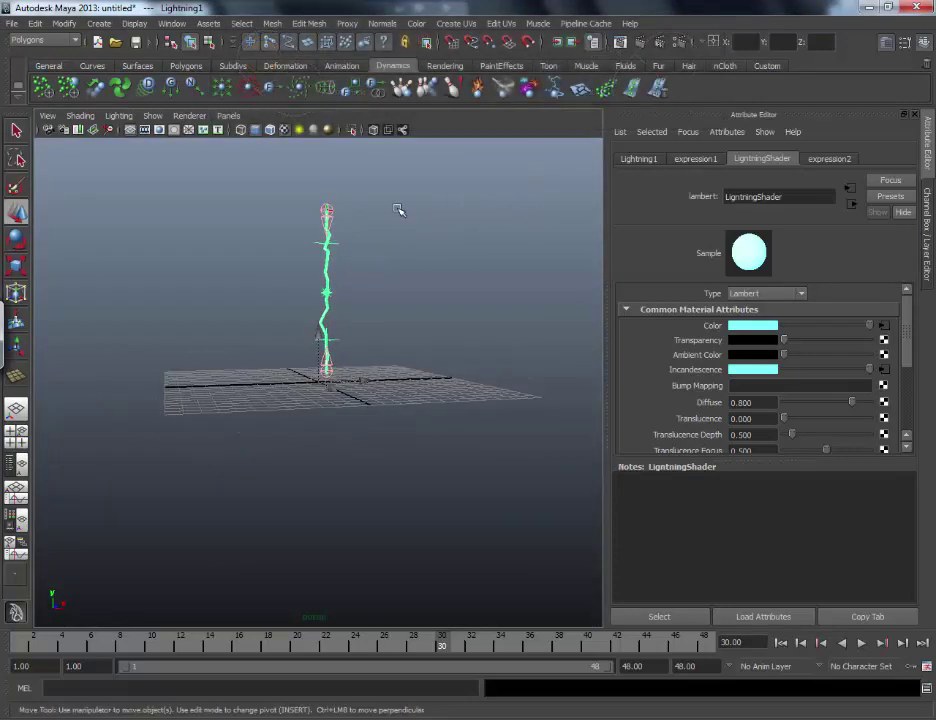
key(alt)
alt+right_drag(374, 226, 368, 295)
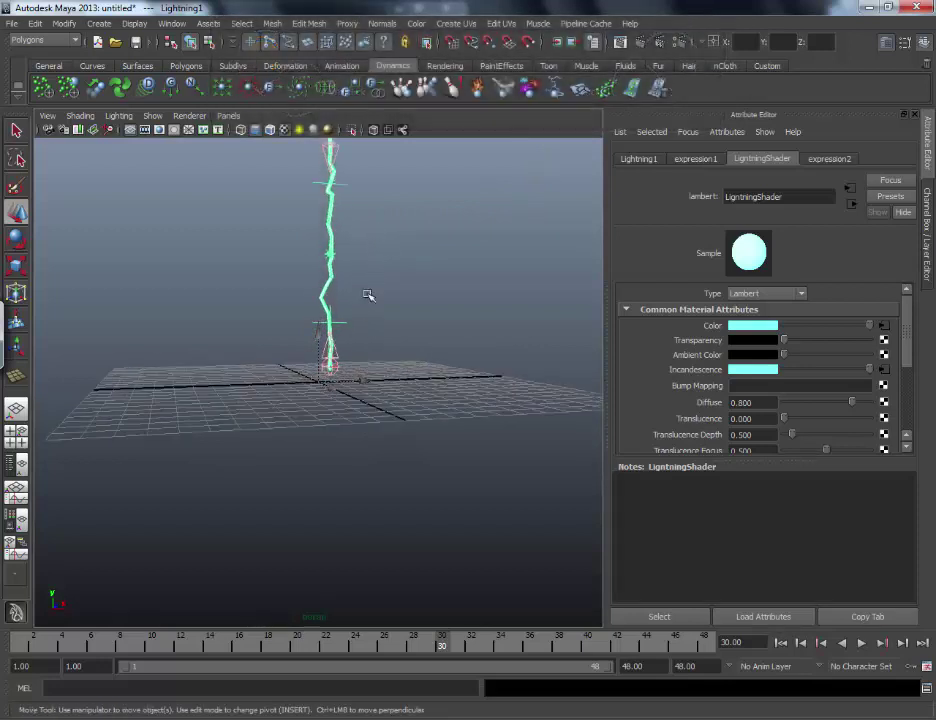
alt+drag(388, 268, 383, 295)
mouse_move(383, 295)
alt+middle_down()
mouse_move(390, 306)
mouse_move(400, 271)
mouse_move(393, 274)
alt+middle_up()
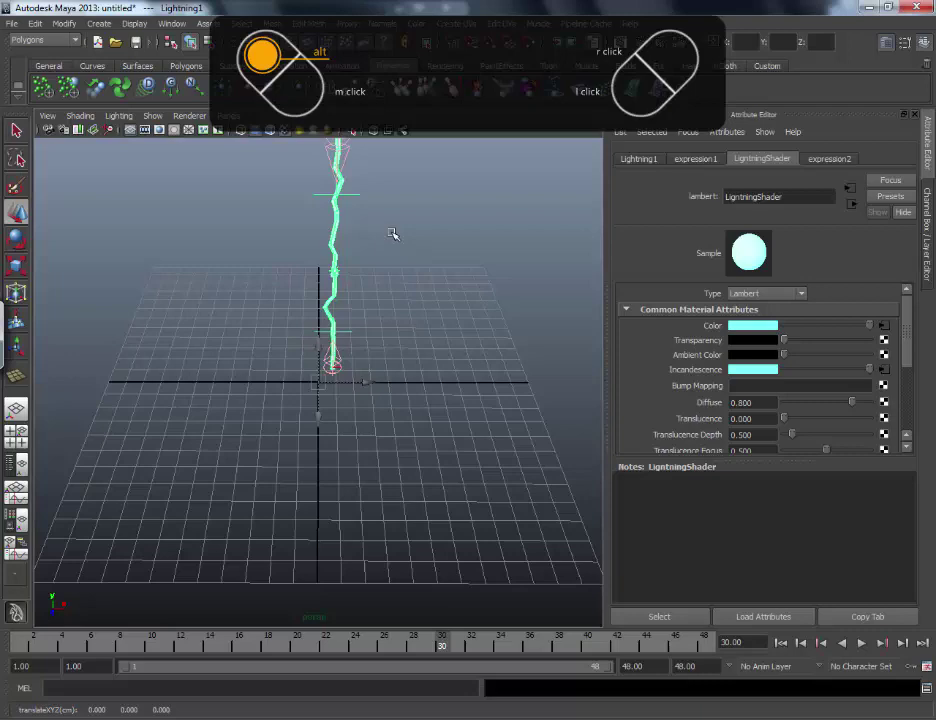
alt+drag(386, 257, 408, 233)
click(410, 262)
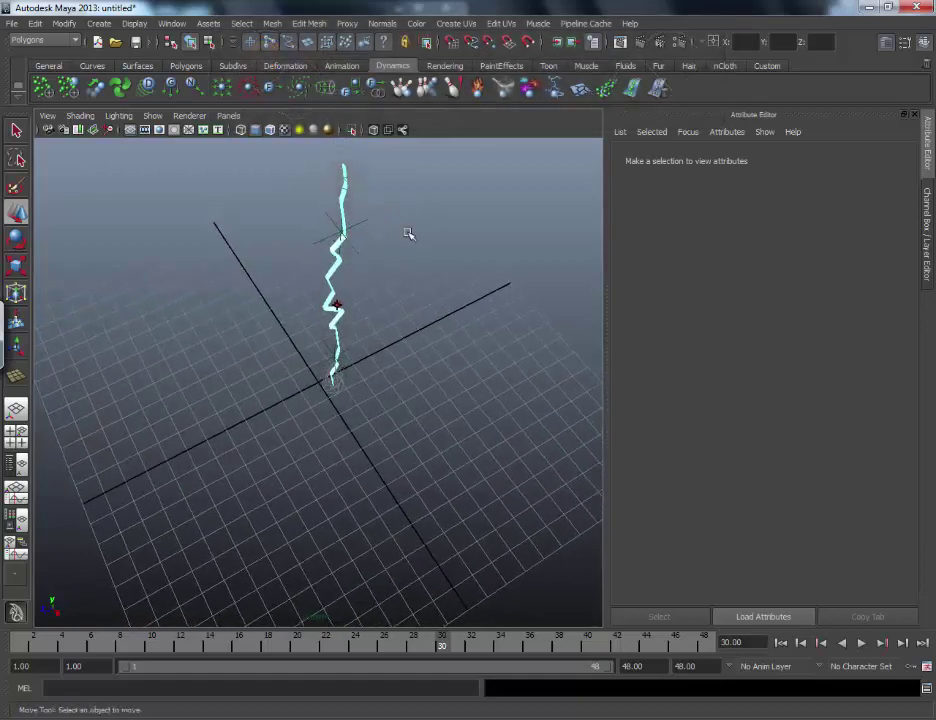
alt+drag(470, 232, 387, 265)
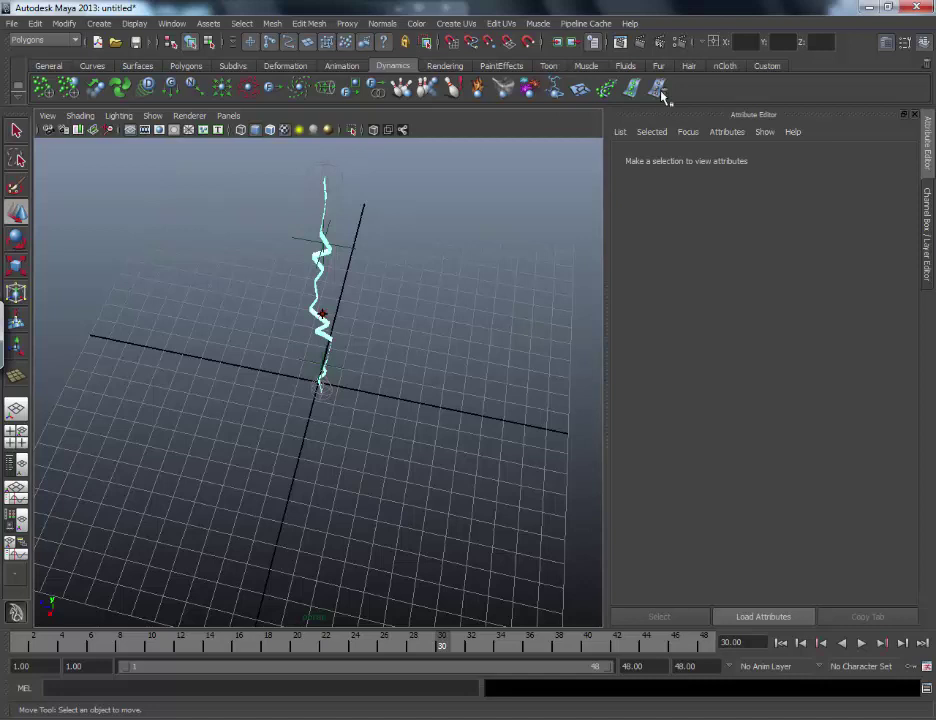
Step: In Render Settings, clear the placeholder output file name prefix
click(685, 45)
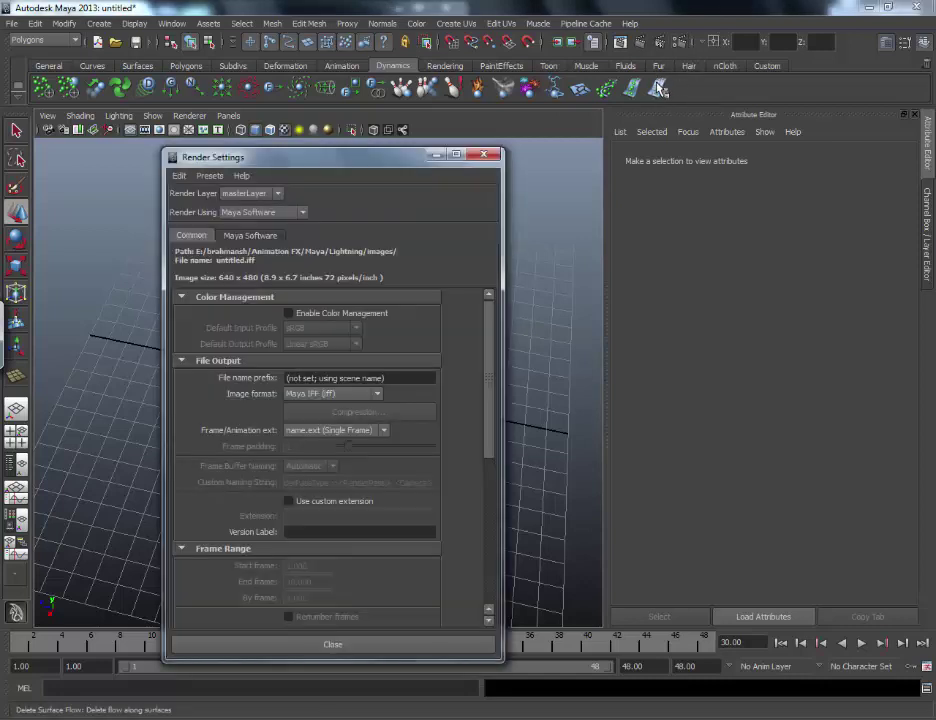
click(359, 378)
drag(310, 385, 113, 375)
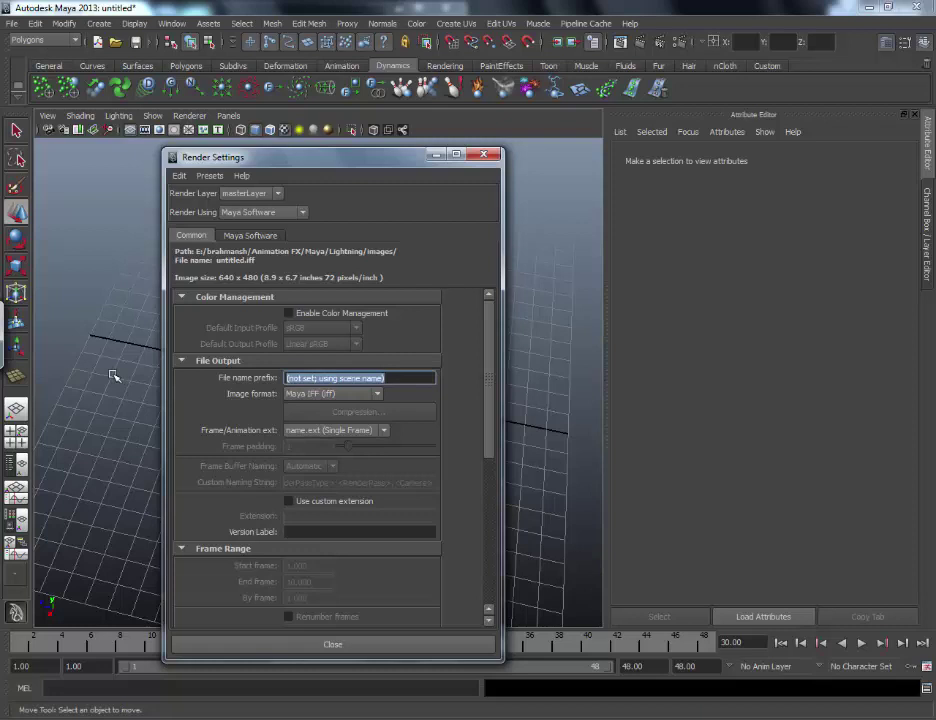
key(BackSpace)
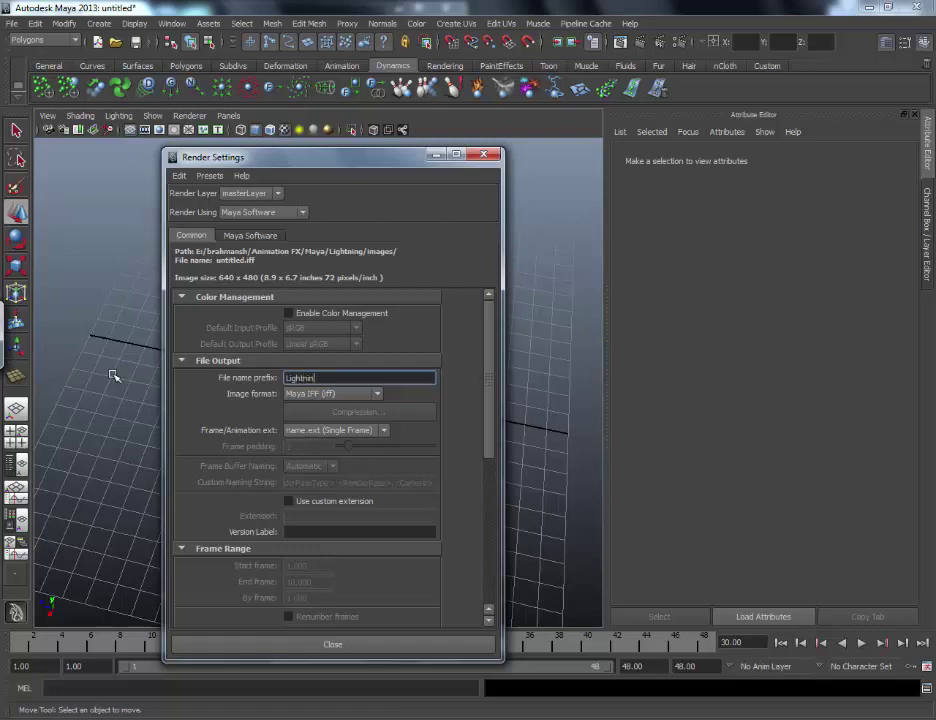
Step: Set output to JPEG, name#.ext numbering, frame padding 4, and end frame 48
click(330, 394)
click(318, 465)
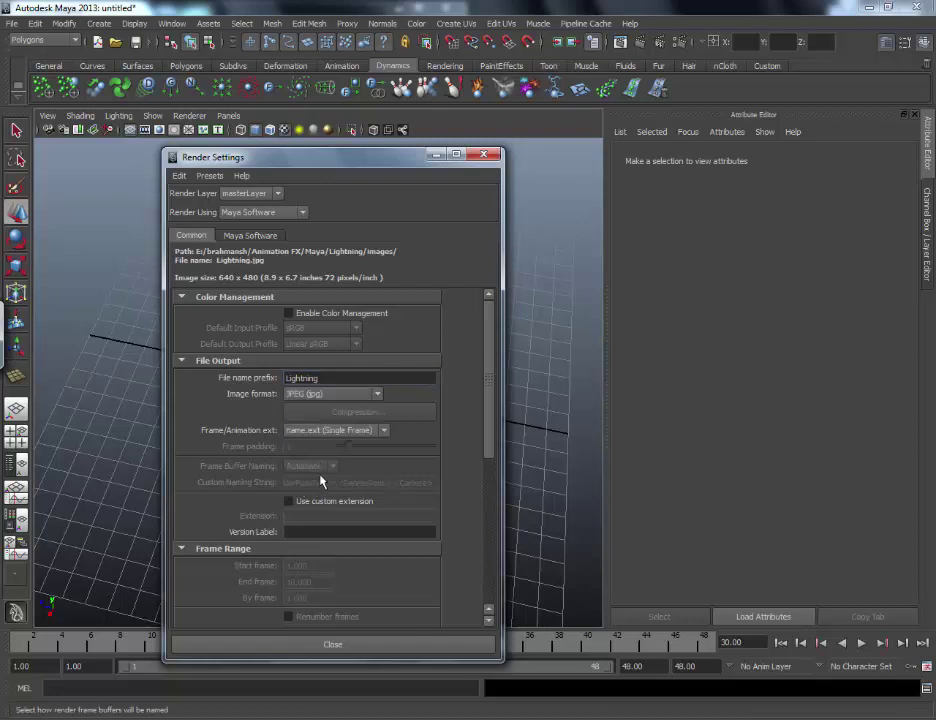
click(356, 431)
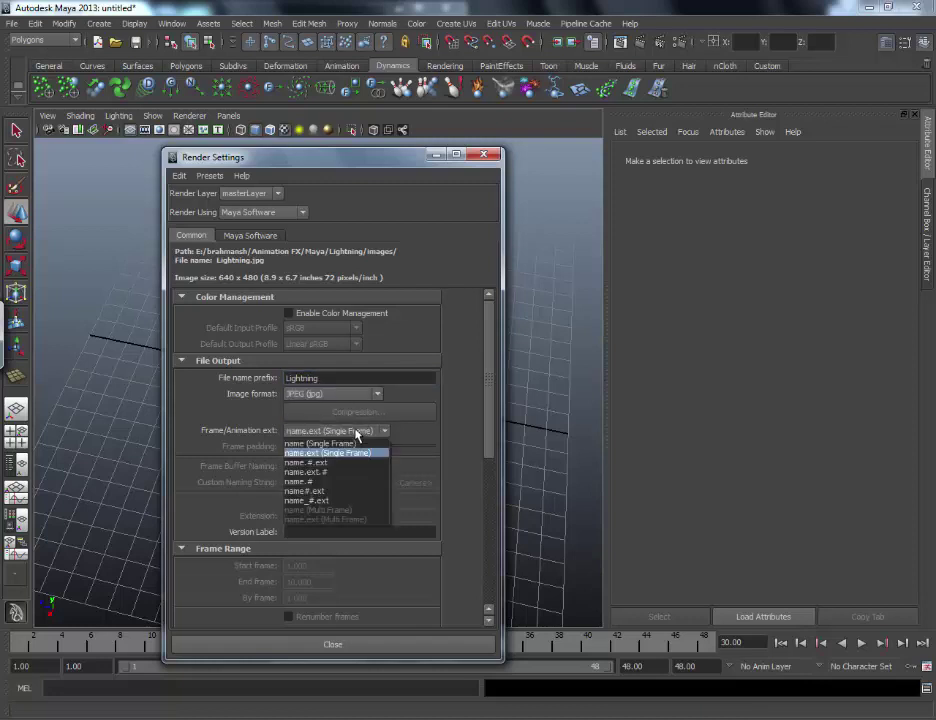
click(330, 494)
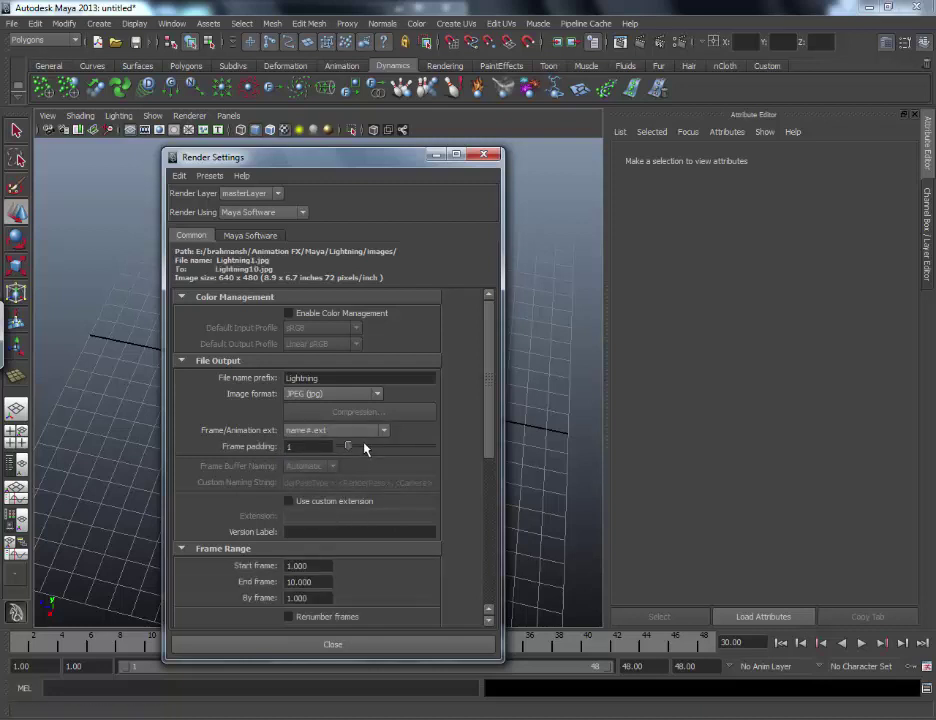
drag(364, 445, 378, 457)
click(296, 581)
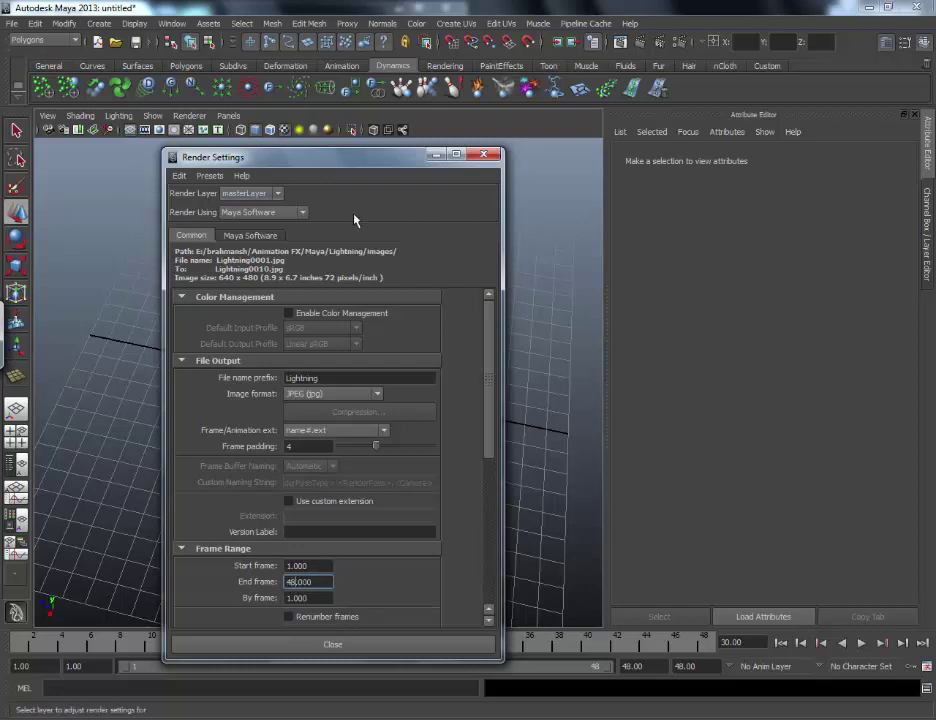
Step: Render through the front camera at Full 1024 (1024 × 768), then close Render Settings
drag(491, 393, 470, 520)
click(353, 425)
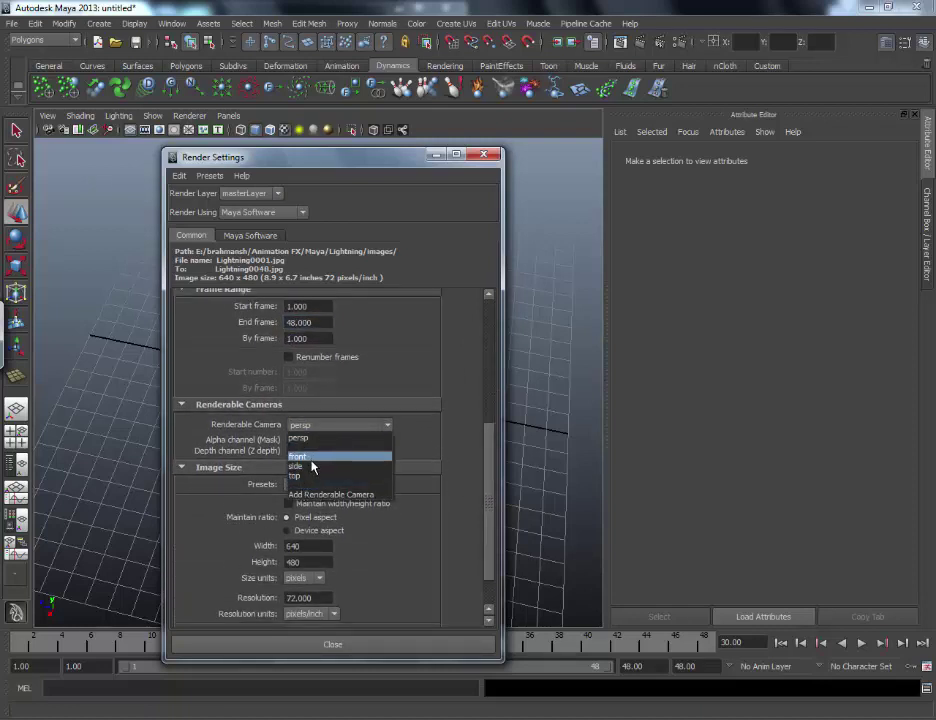
click(312, 457)
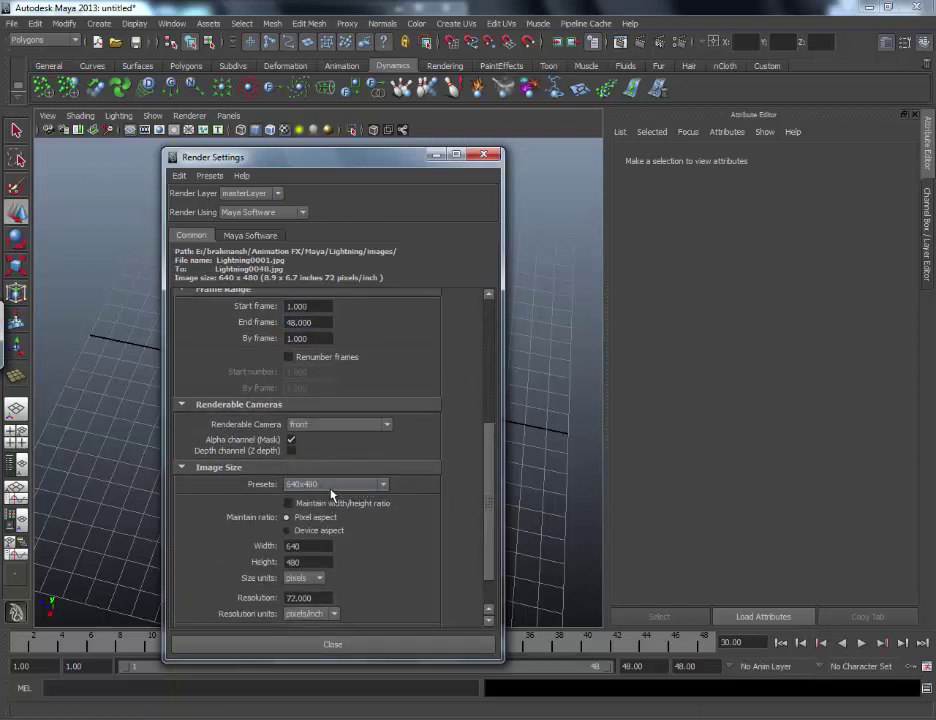
click(331, 486)
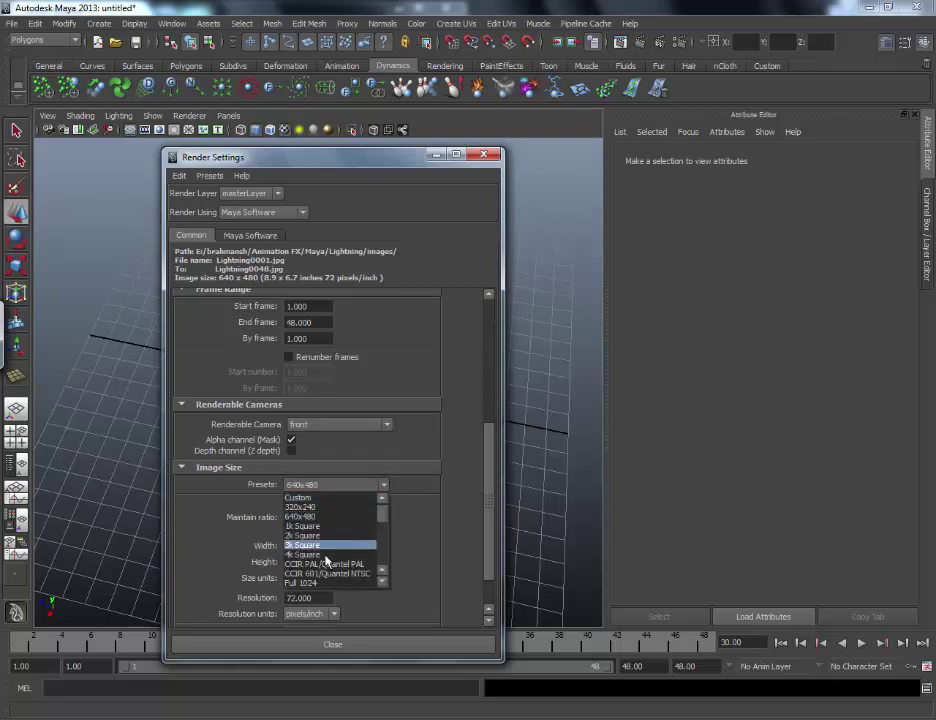
click(338, 580)
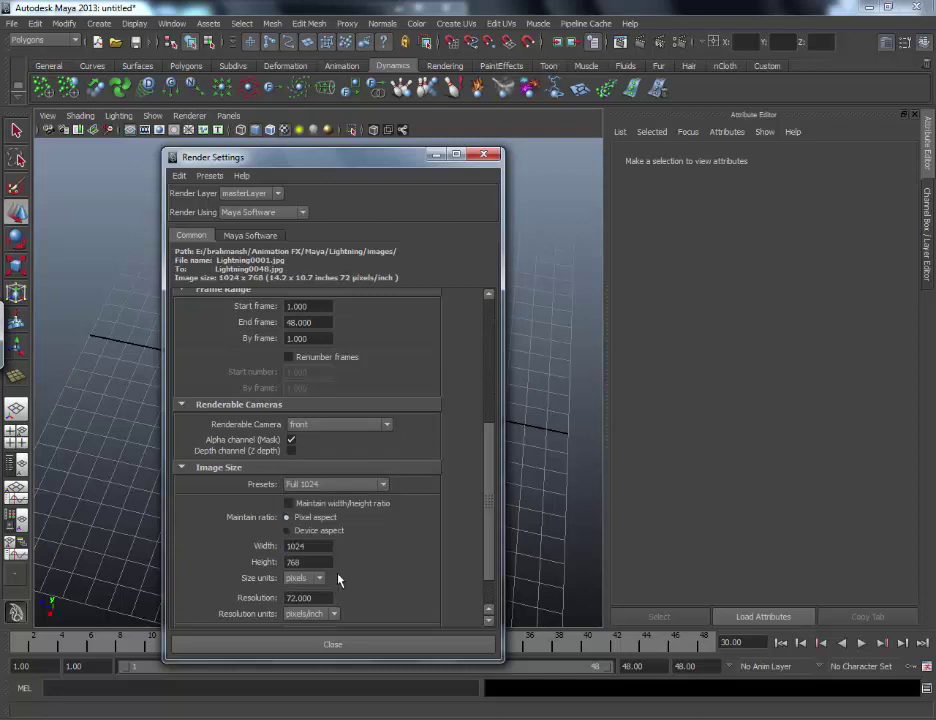
drag(489, 520, 486, 578)
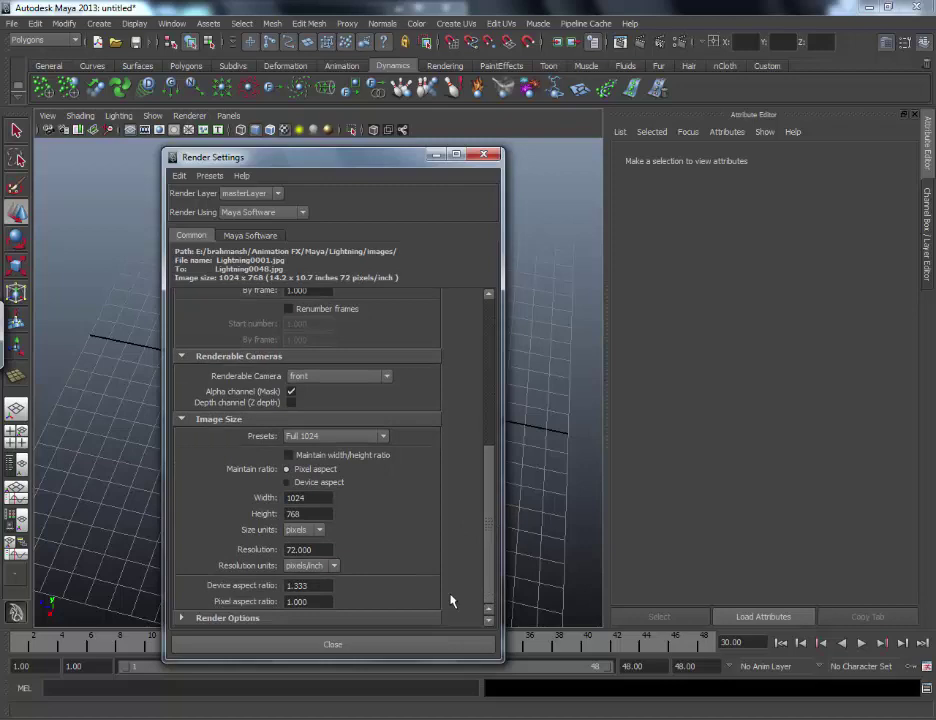
scroll(467, 444, up, 10)
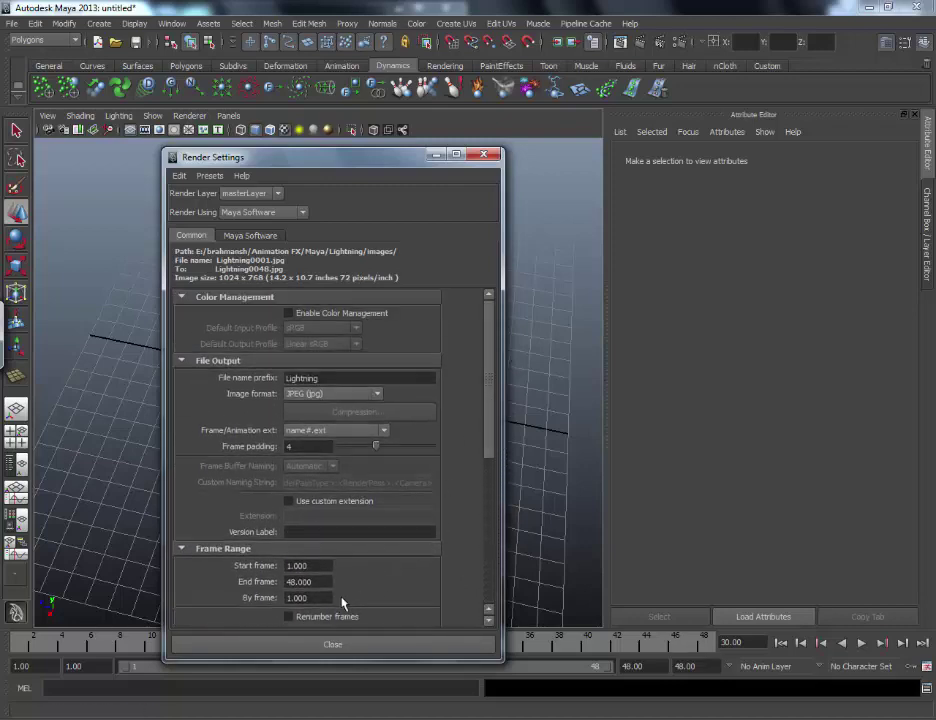
click(345, 645)
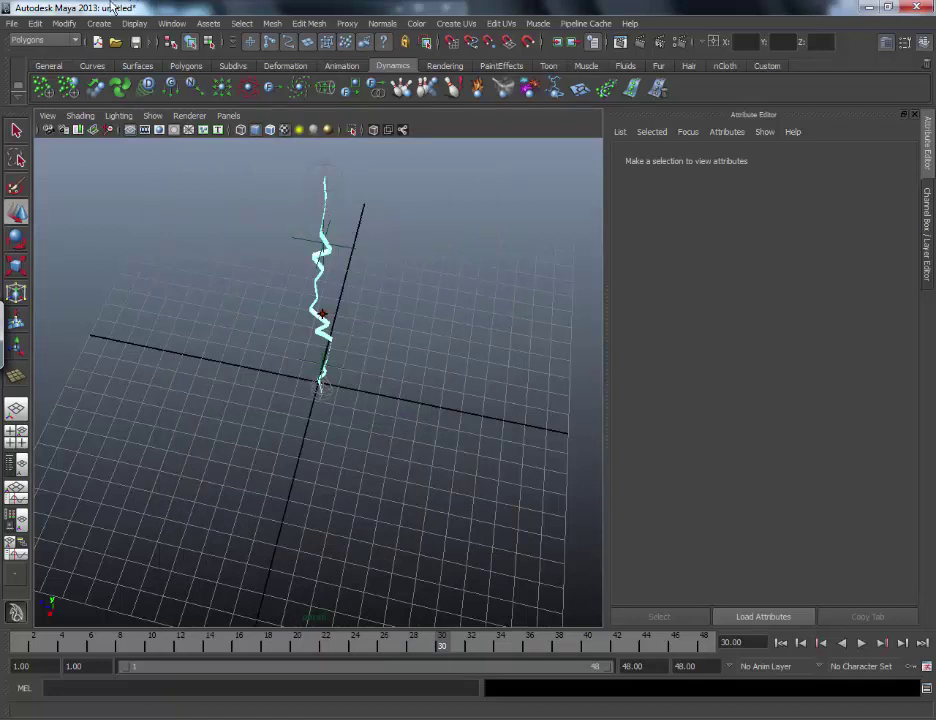
Step: Switch Maya to the Rendering menu set
click(73, 41)
click(50, 89)
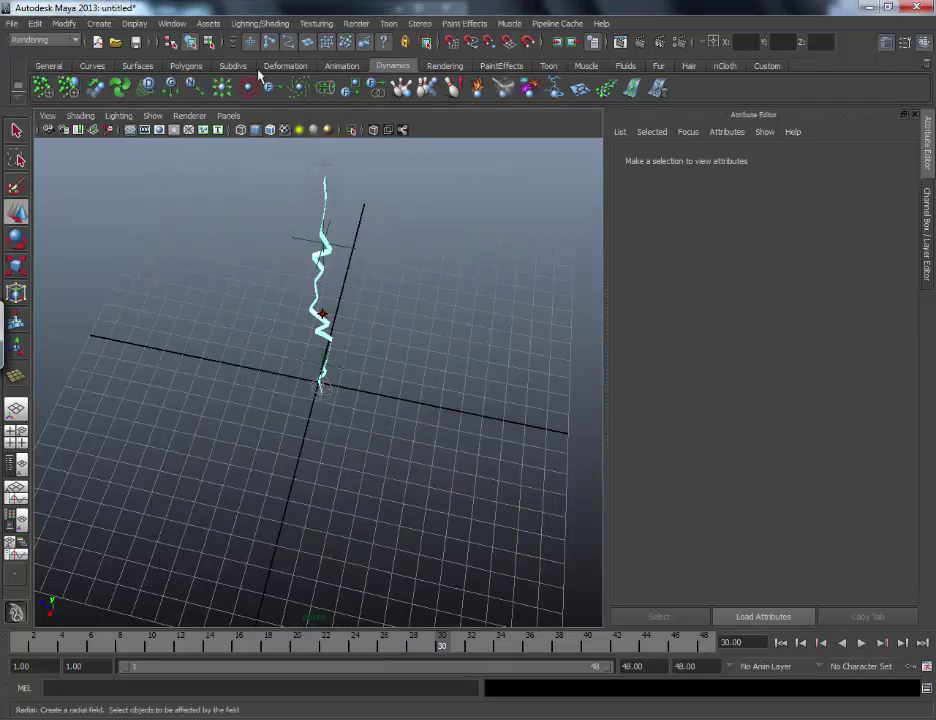
click(356, 23)
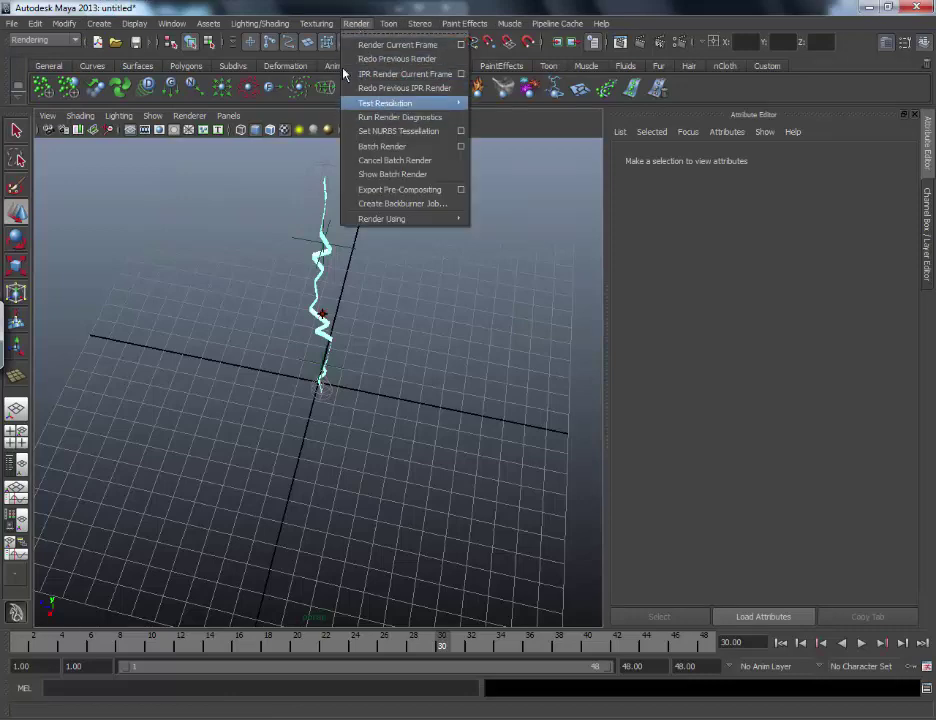
click(16, 22)
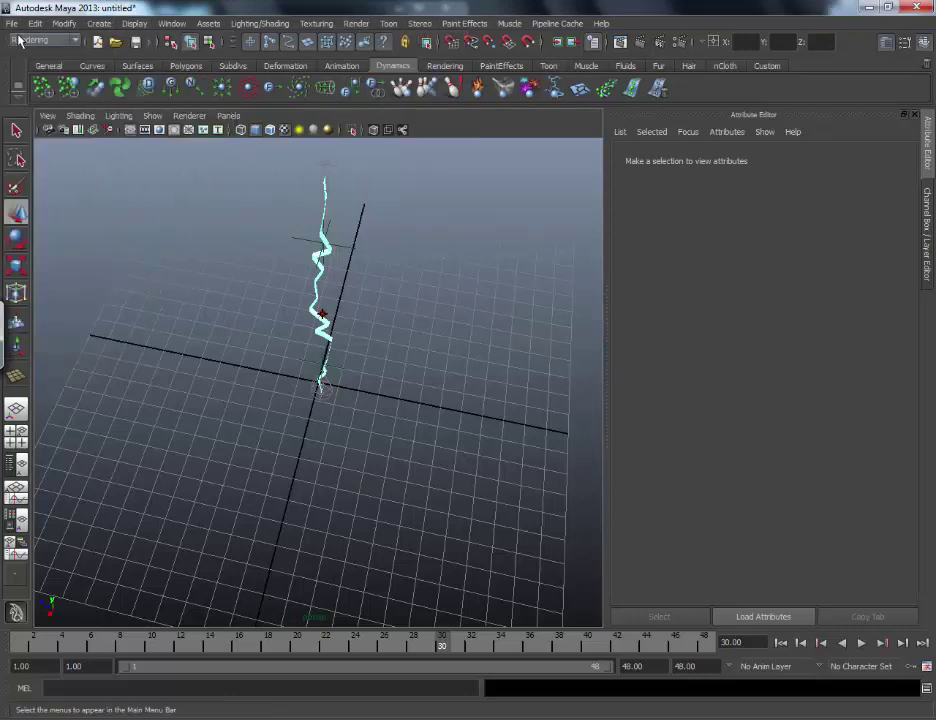
Step: Set the Lightning folder as the current project and create a default workspace
click(16, 22)
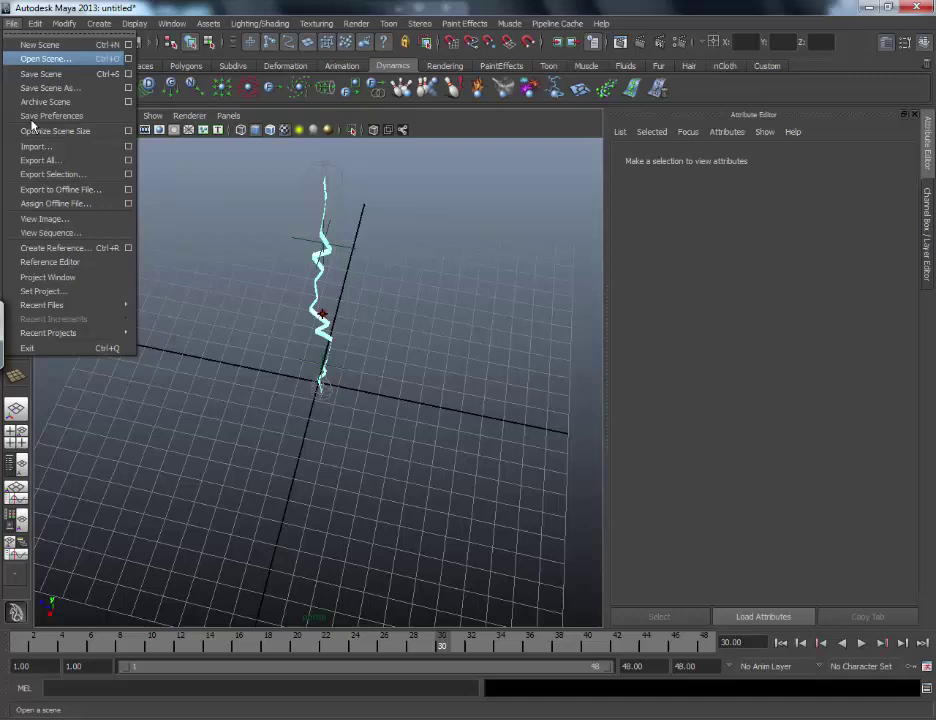
click(42, 290)
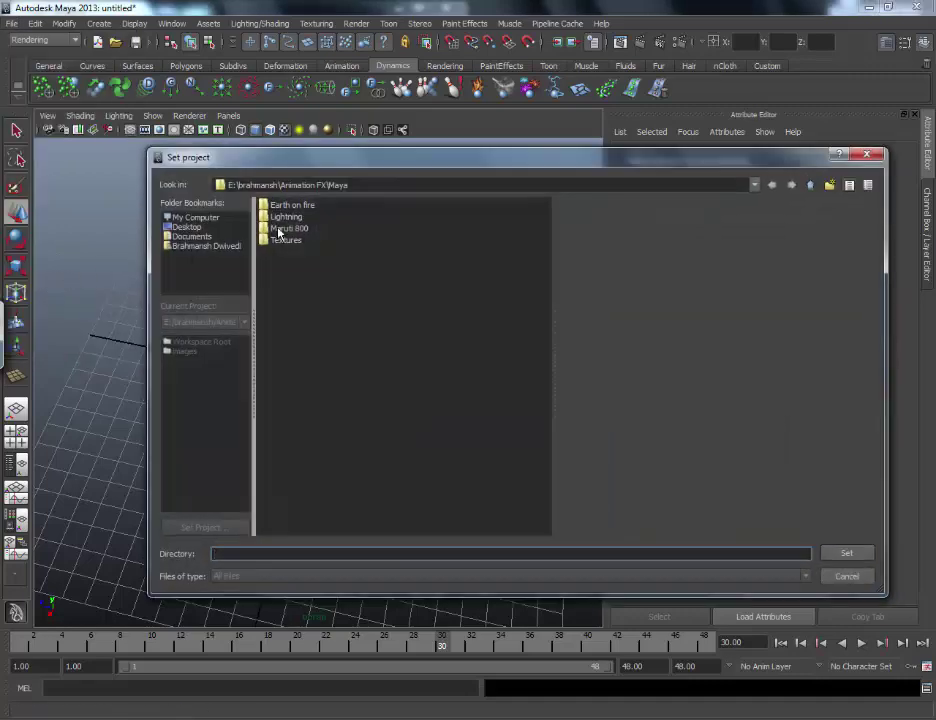
click(286, 217)
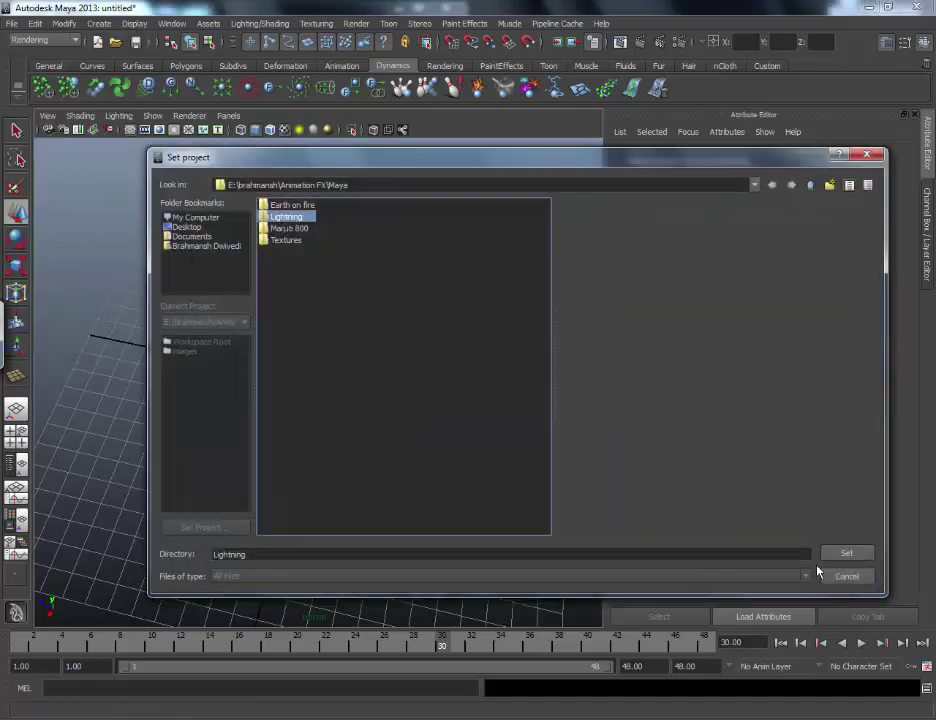
click(843, 555)
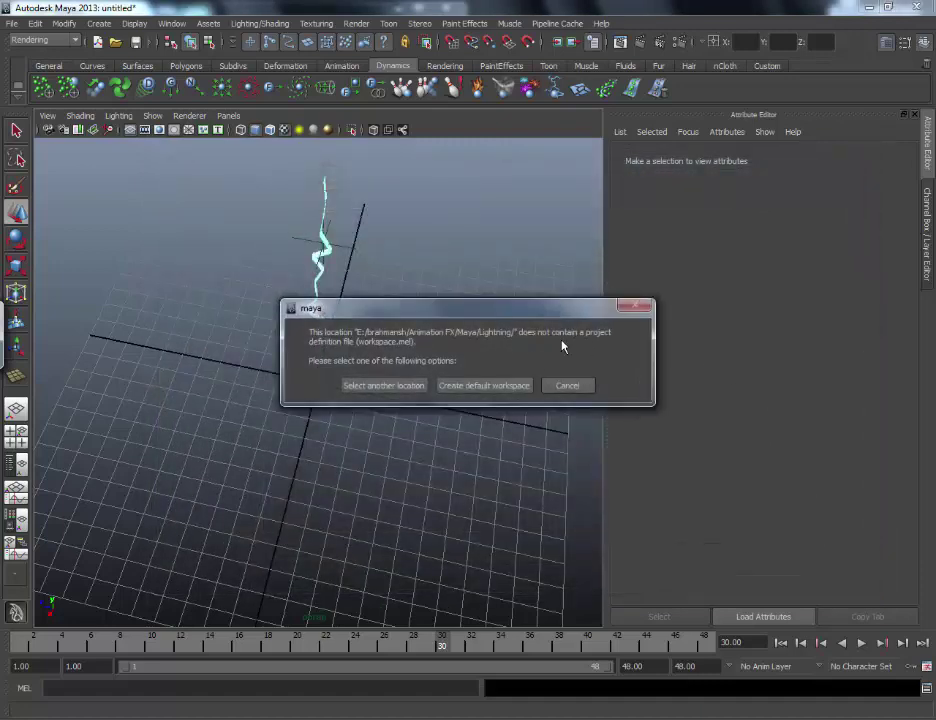
click(514, 385)
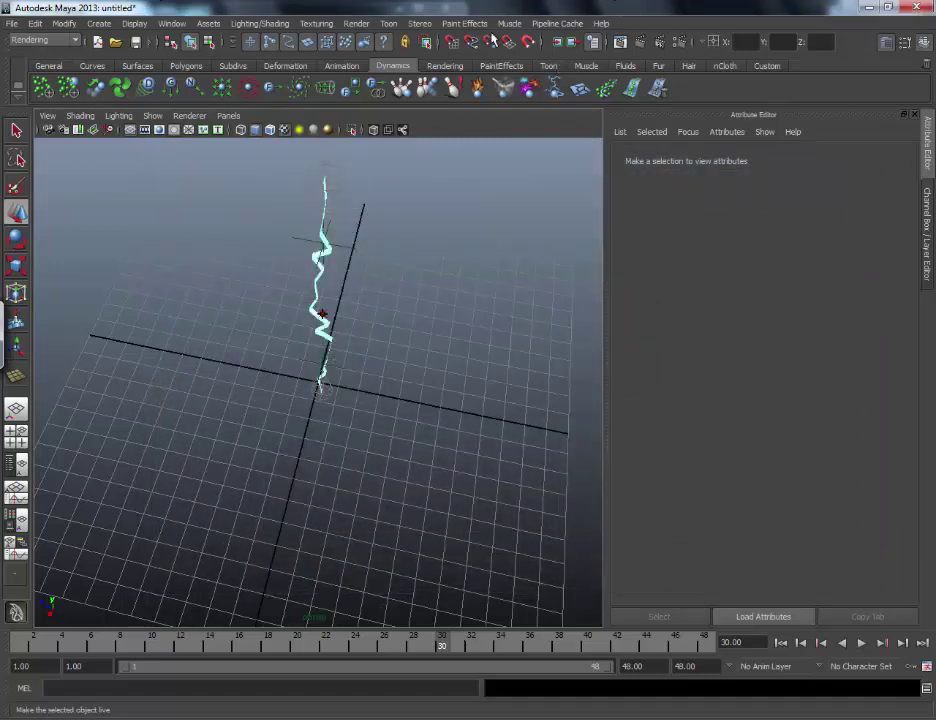
Step: Run Render > Batch Render to render the lightning animation frames
click(360, 25)
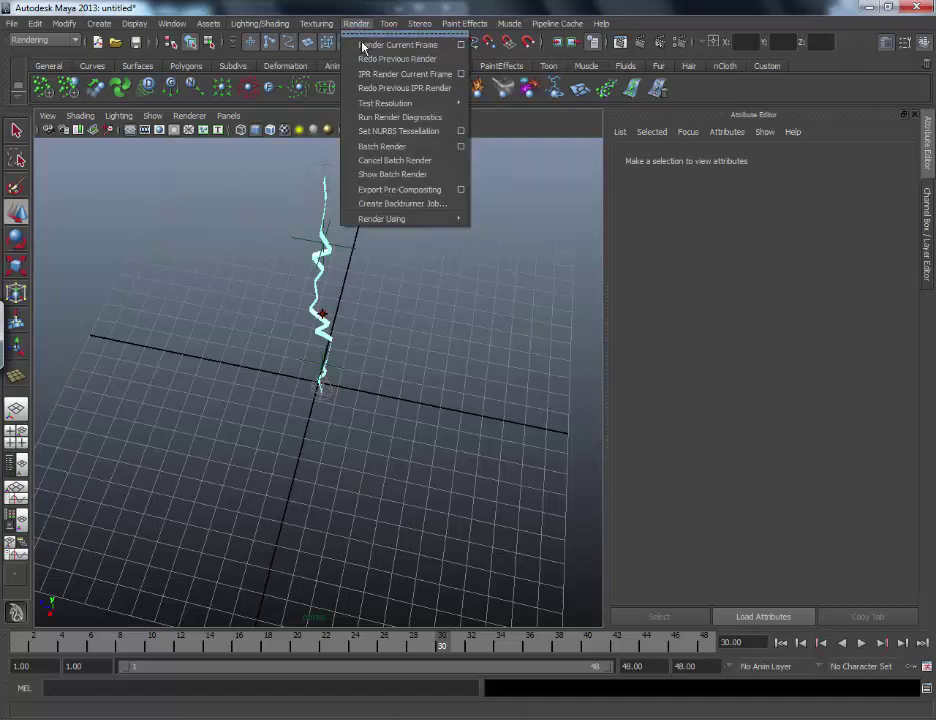
click(392, 148)
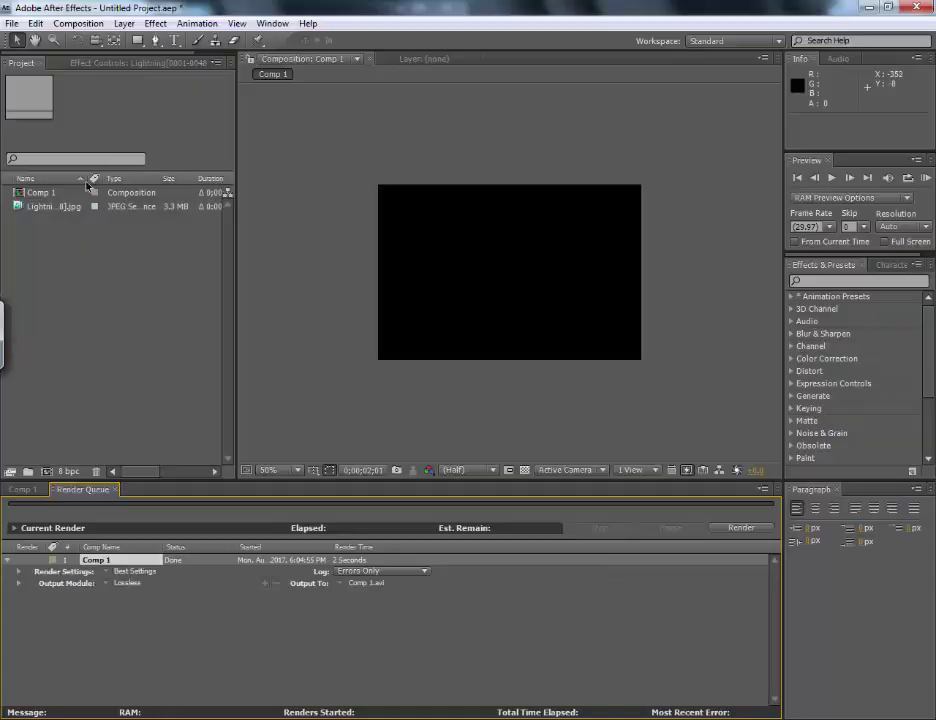
Step: In After Effects, start a new project without saving and create Comp 1 (720 × 480, 29.97 fps)
click(11, 23)
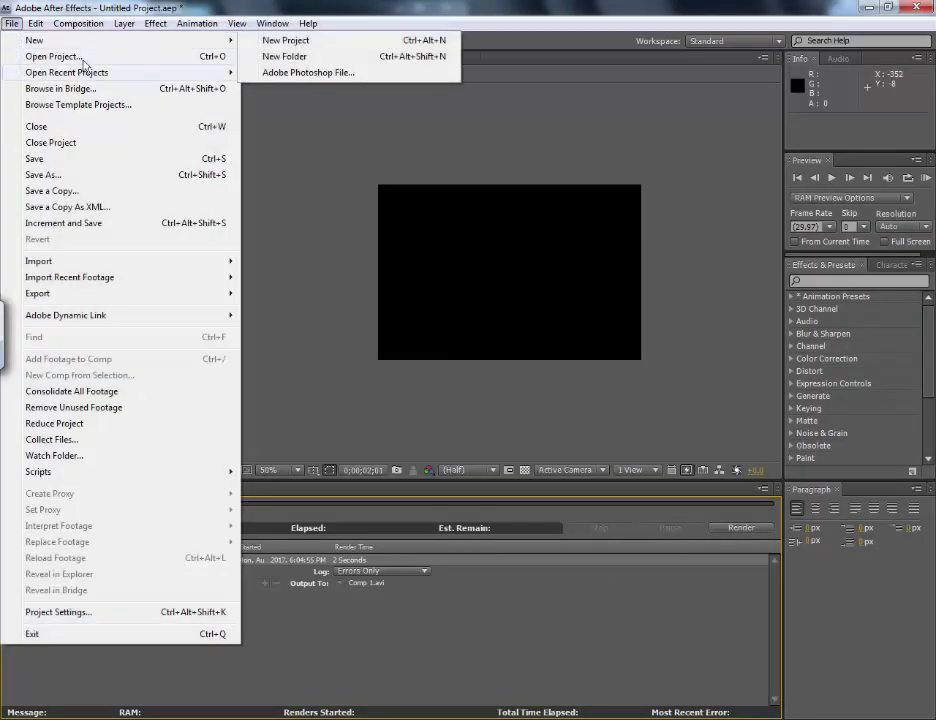
click(305, 50)
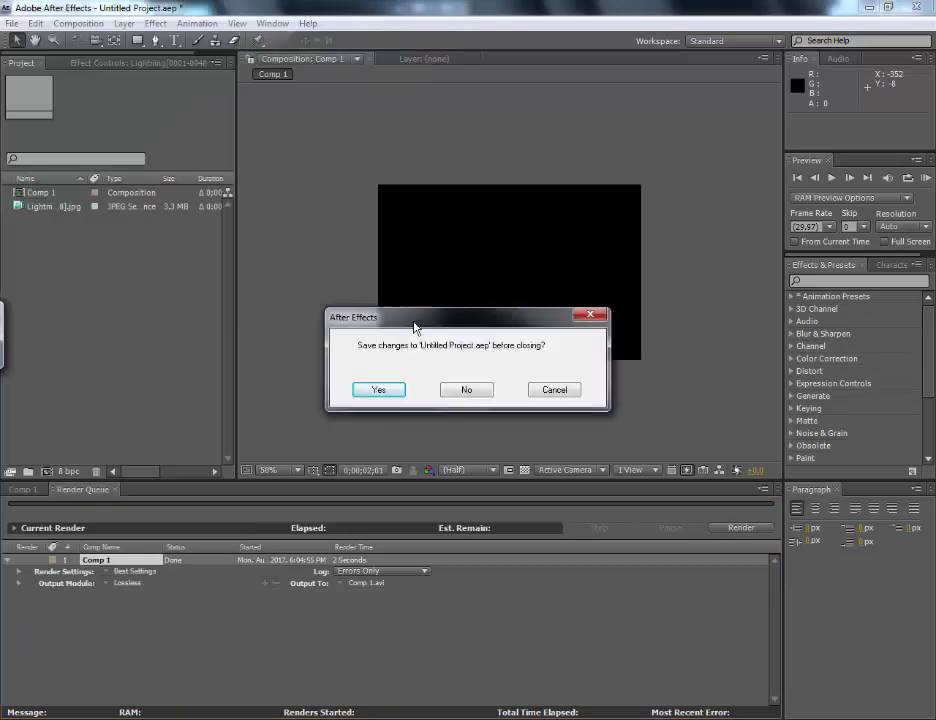
click(445, 395)
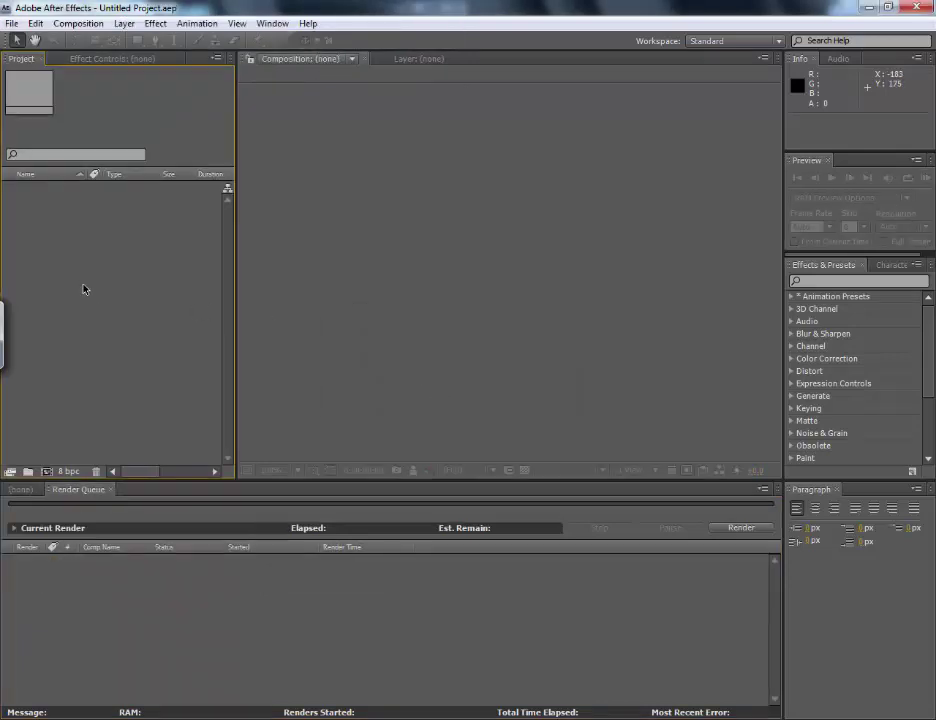
right_click(105, 296)
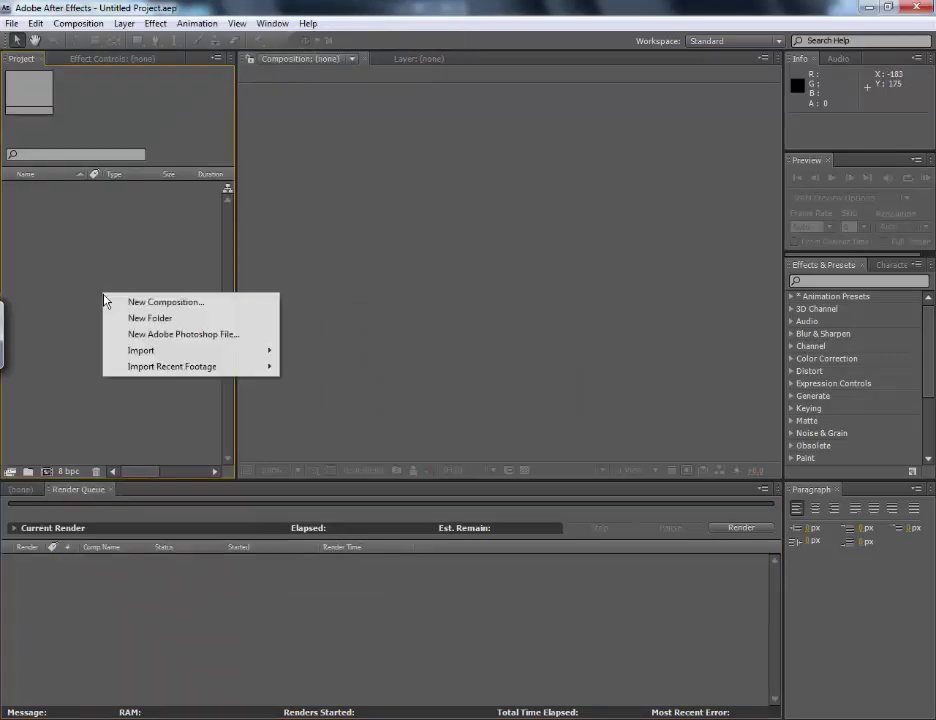
click(175, 308)
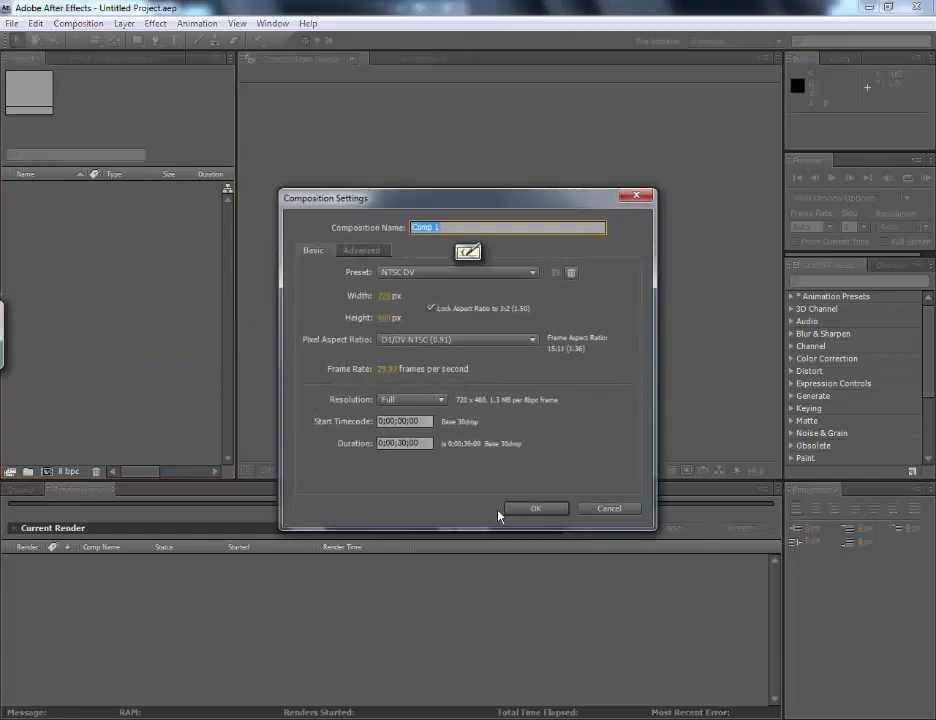
click(426, 443)
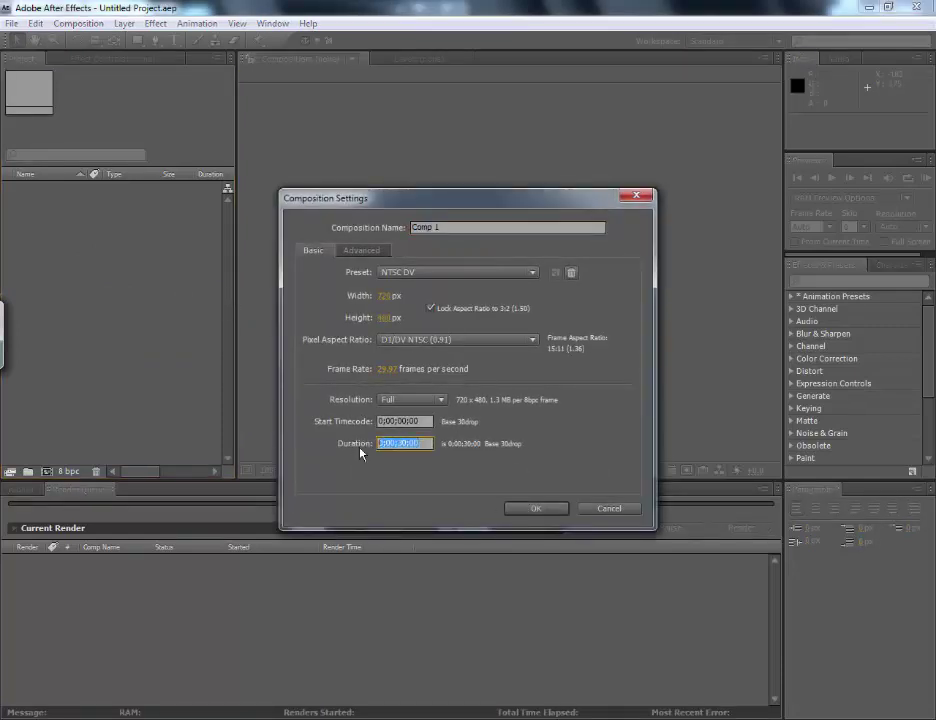
click(538, 508)
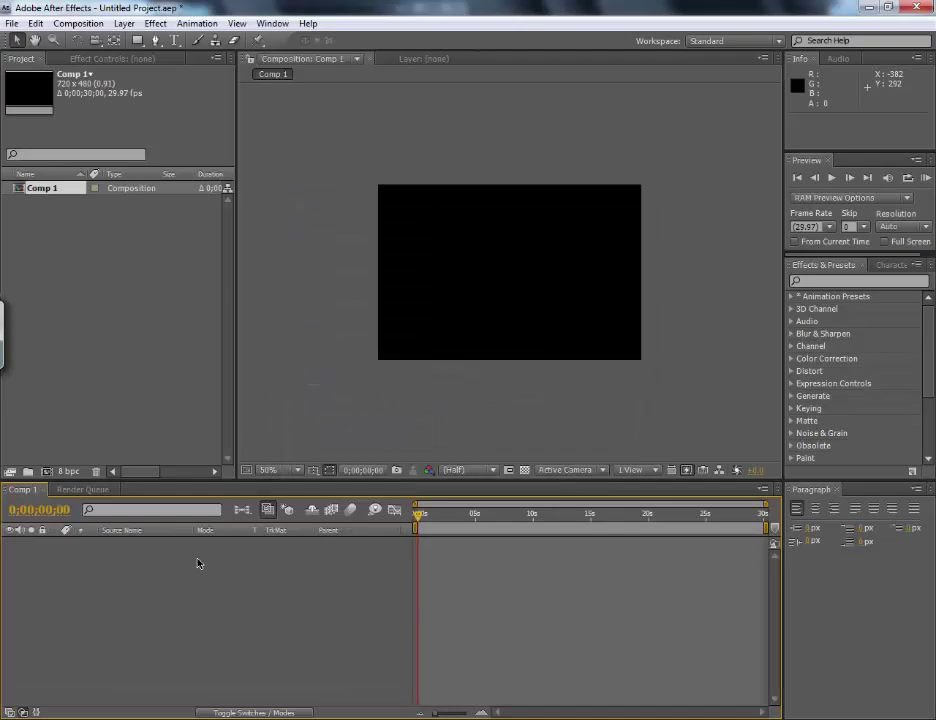
Step: In Explorer, open Lightning > images and select the frame Lightning0048
click(340, 713)
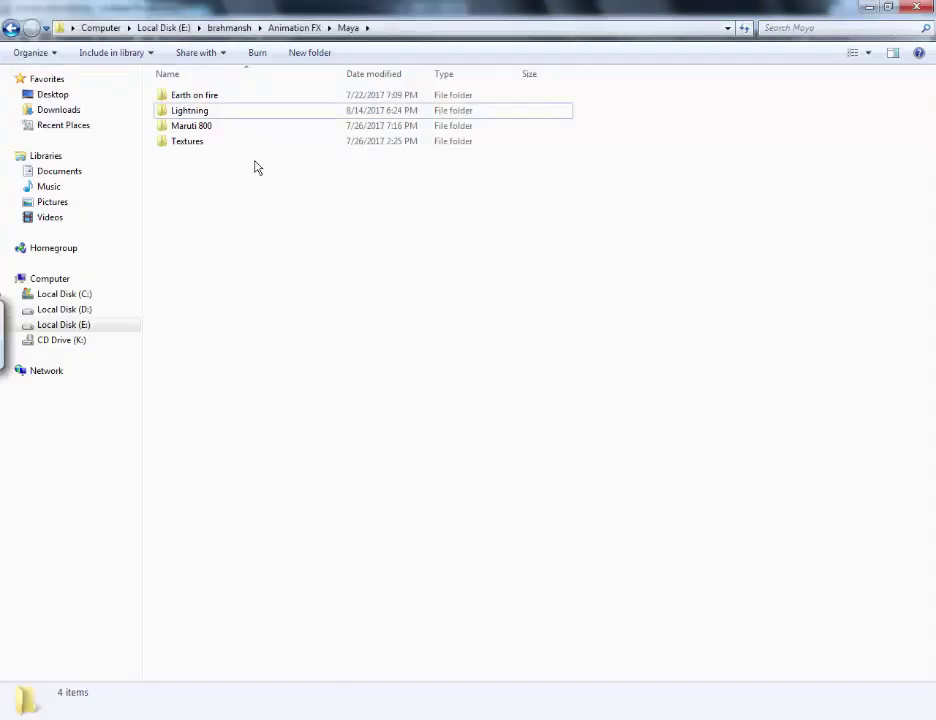
double_click(178, 111)
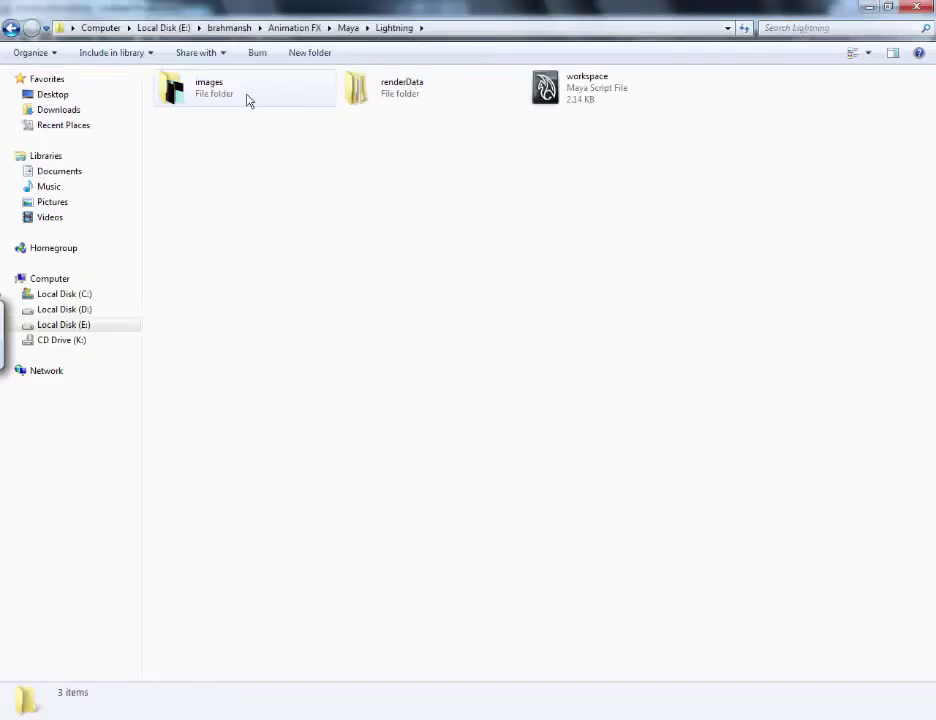
double_click(207, 88)
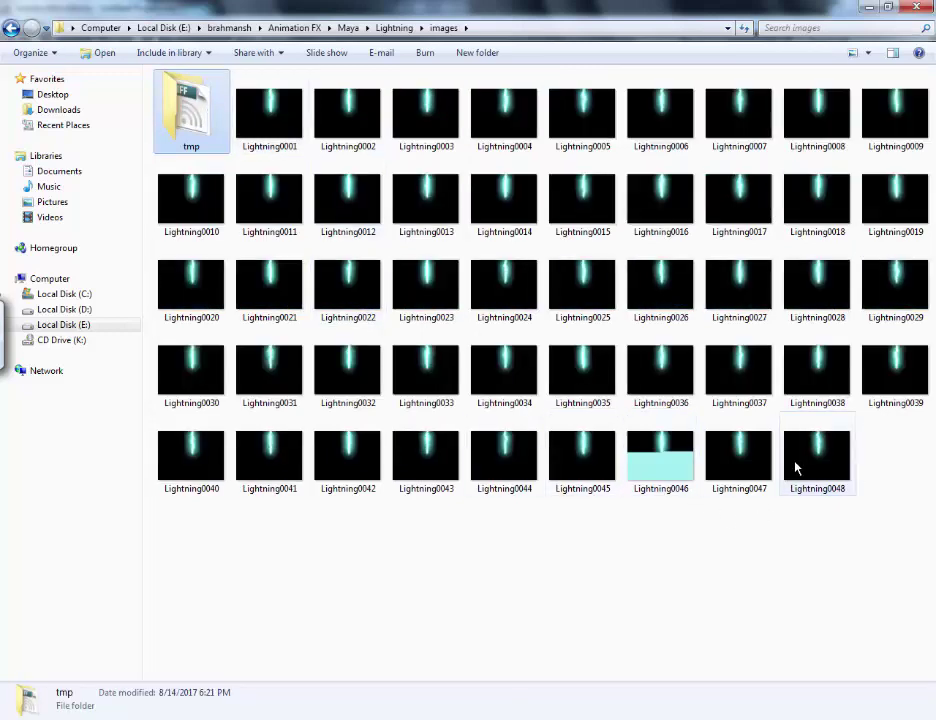
click(810, 455)
Step: View Lightning0001 in Photo Viewer and step through the following rendered frames
double_click(298, 100)
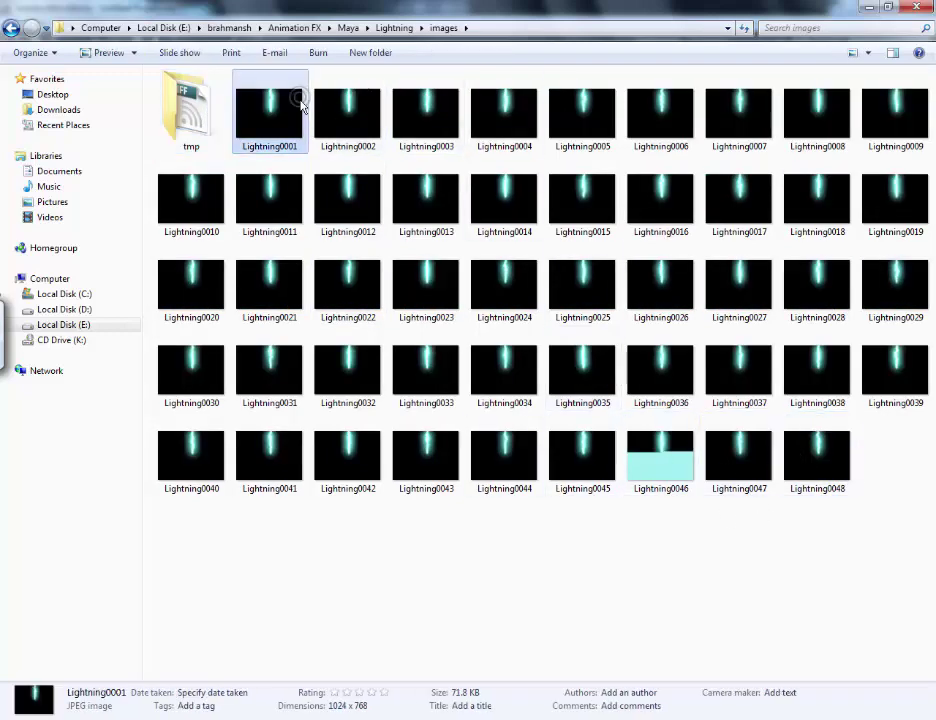
key(Right)
key(Right)
key(Right)
key(Right)
key(Right)
key(Right)
key(Right)
key(Right)
key(Right)
key(Right)
key(Right)
key(Right)
key(Right)
key(Right)
key(Right)
key(Right)
key(Right)
key(Right)
key(Right)
key(Right)
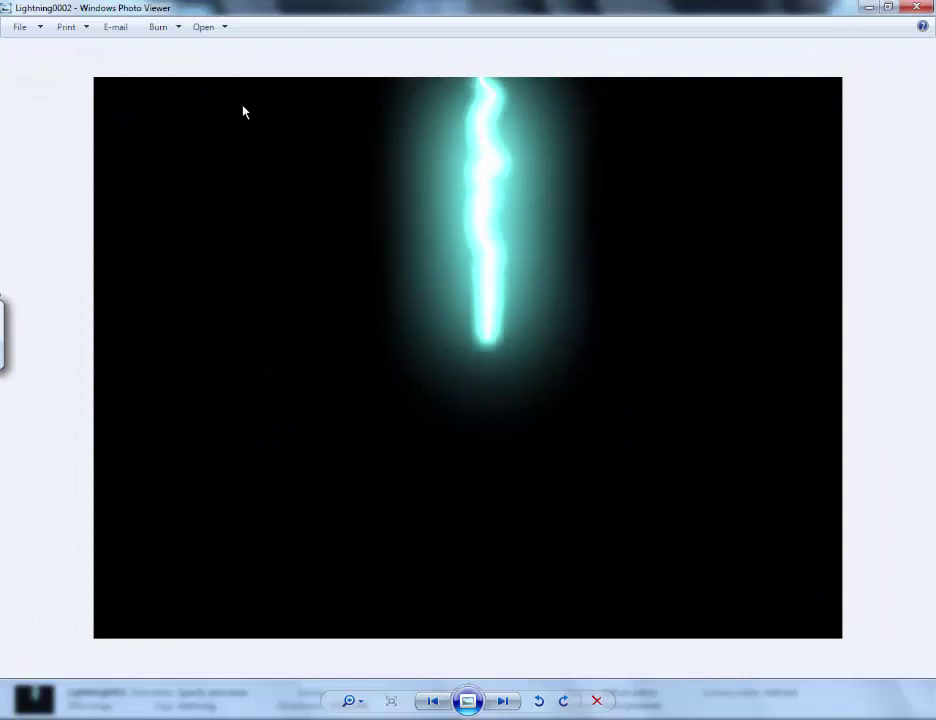
key(Right)
key(Right)
key(Right)
key(Right)
key(Right)
key(Right)
key(Right)
key(Right)
key(Right)
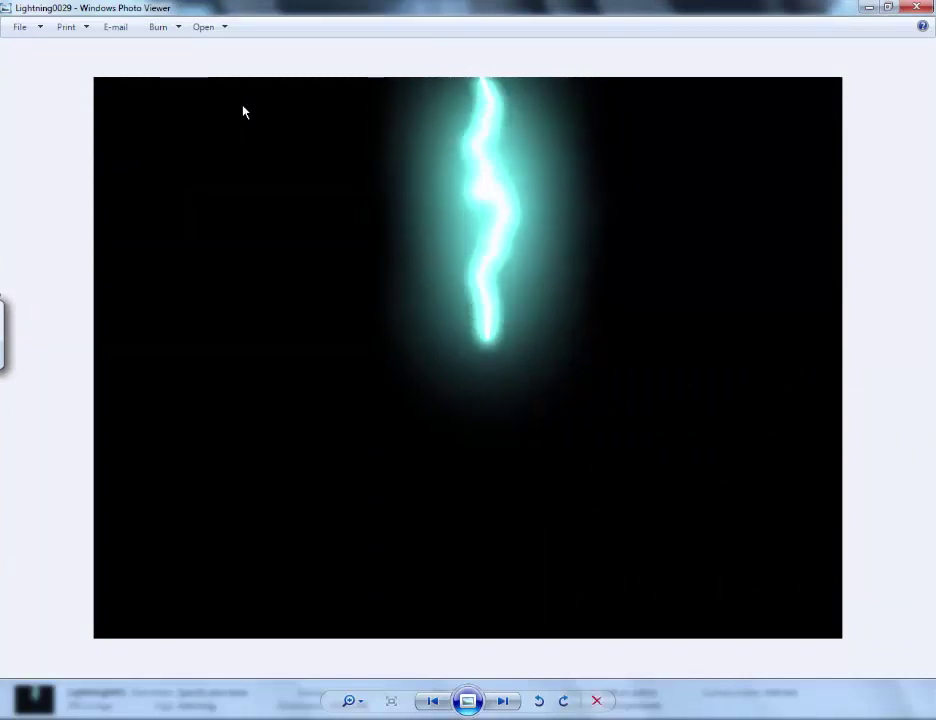
key(Right)
key(Right)
key(Right)
key(Right)
key(Right)
key(Right)
key(Right)
key(Right)
key(Right)
key(Right)
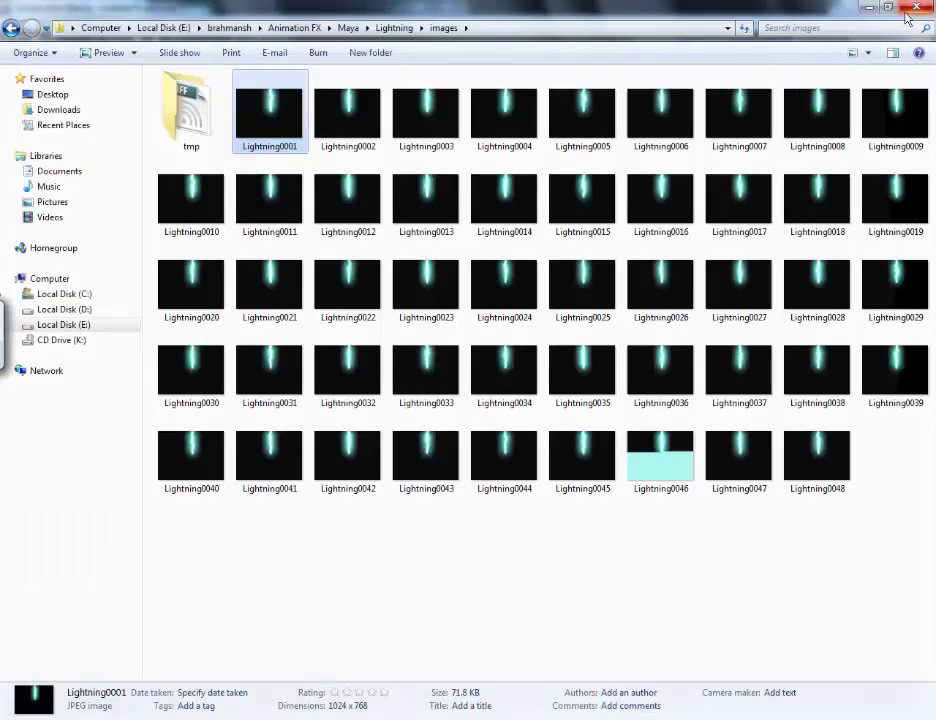
click(916, 9)
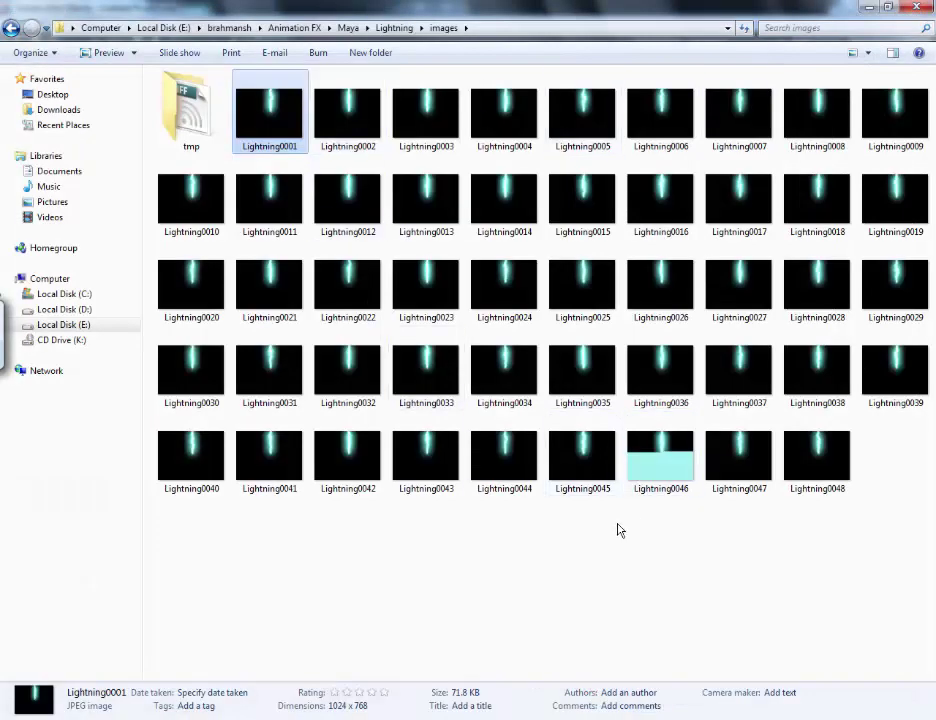
Step: Inspect Lightning0046, close the viewer, and return to After Effects
double_click(664, 457)
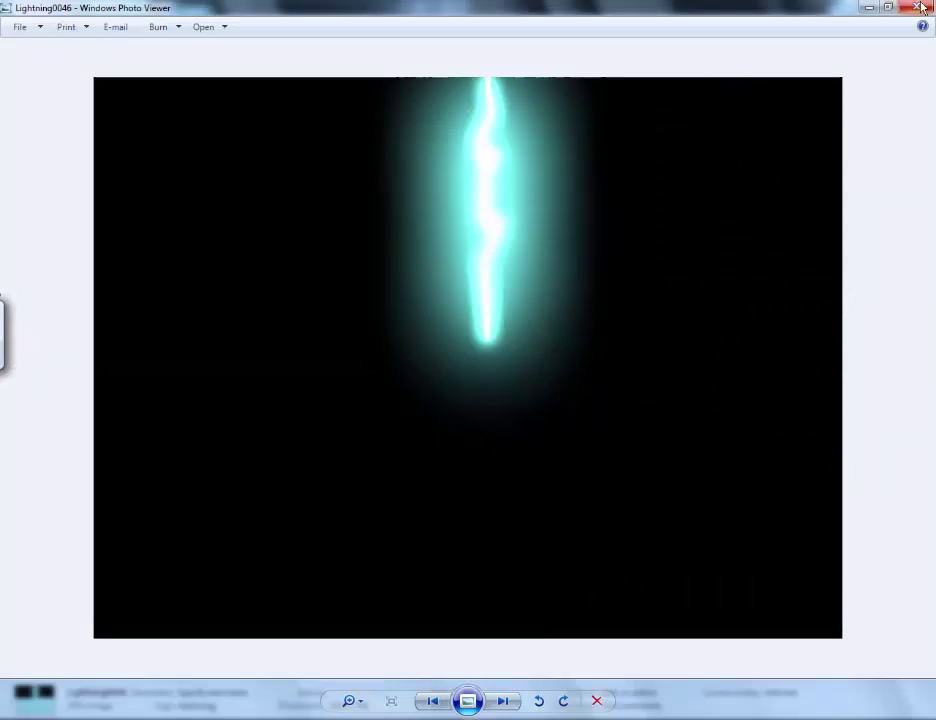
click(916, 7)
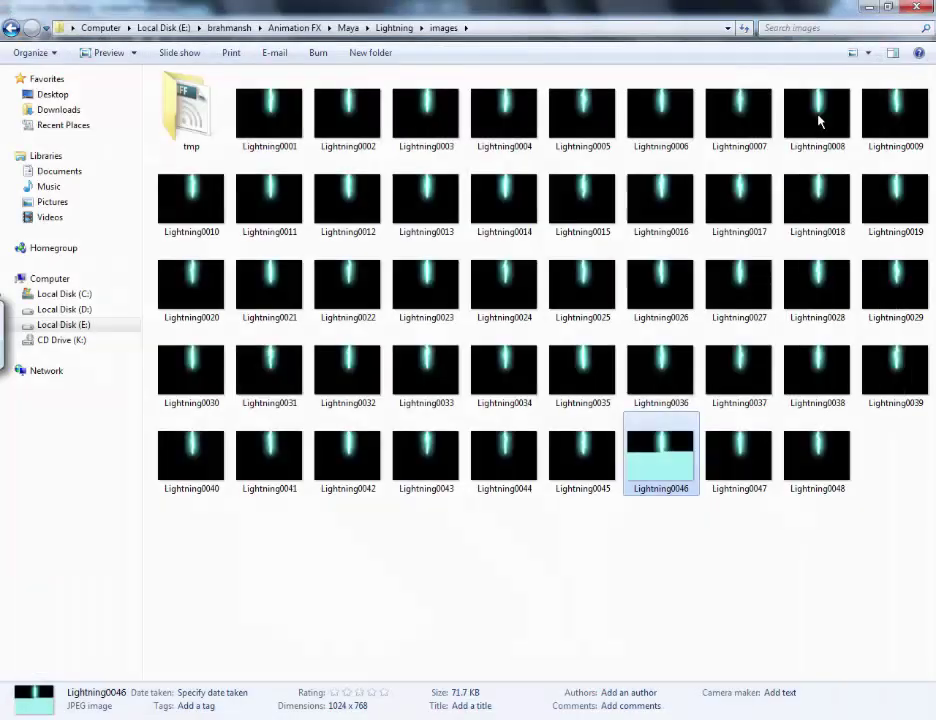
click(535, 718)
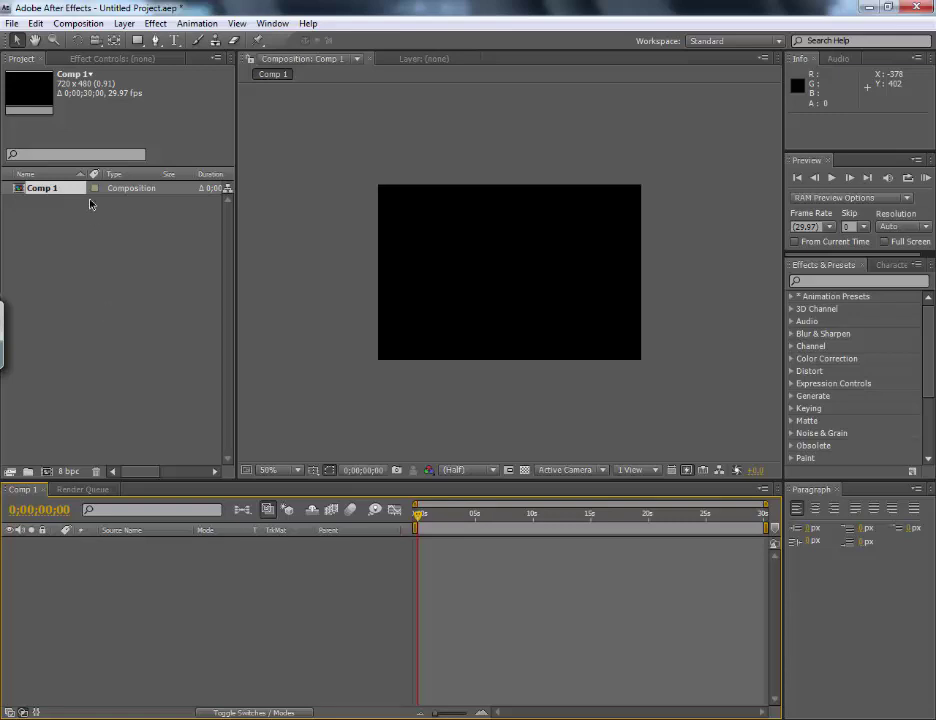
Step: Import Lightning0001 as a JPEG sequence and drag the footage into Comp 1 as a layer
click(63, 232)
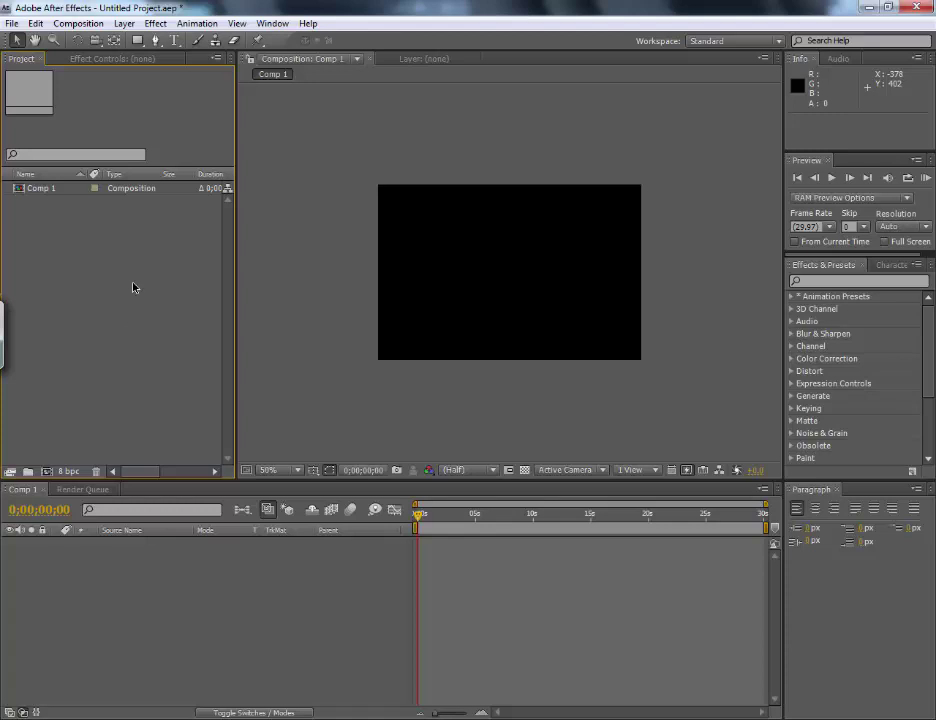
right_click(132, 310)
mouse_move(257, 374)
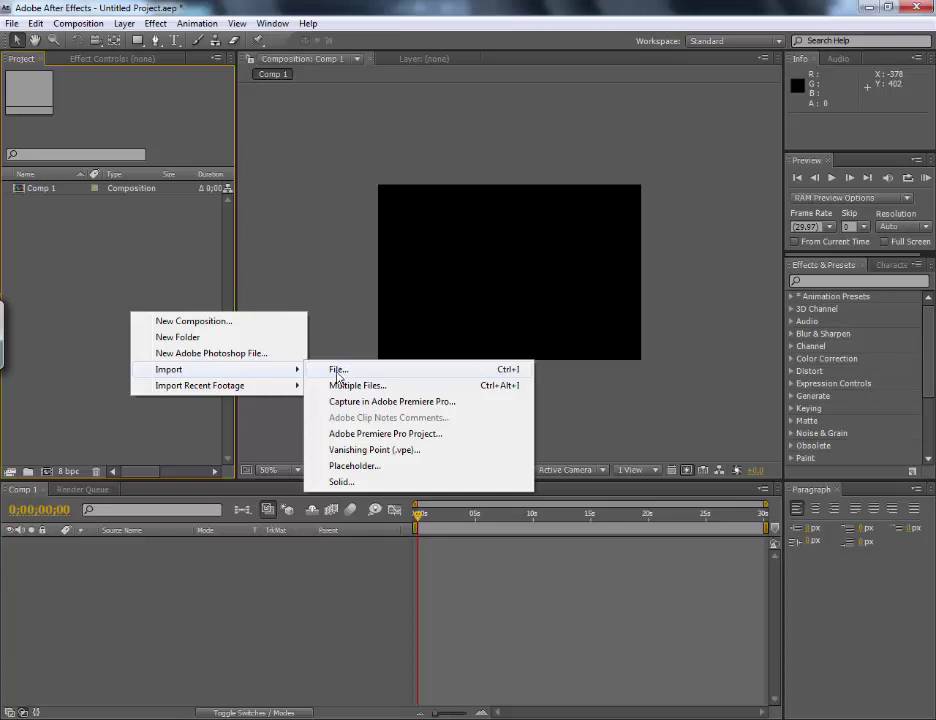
click(338, 371)
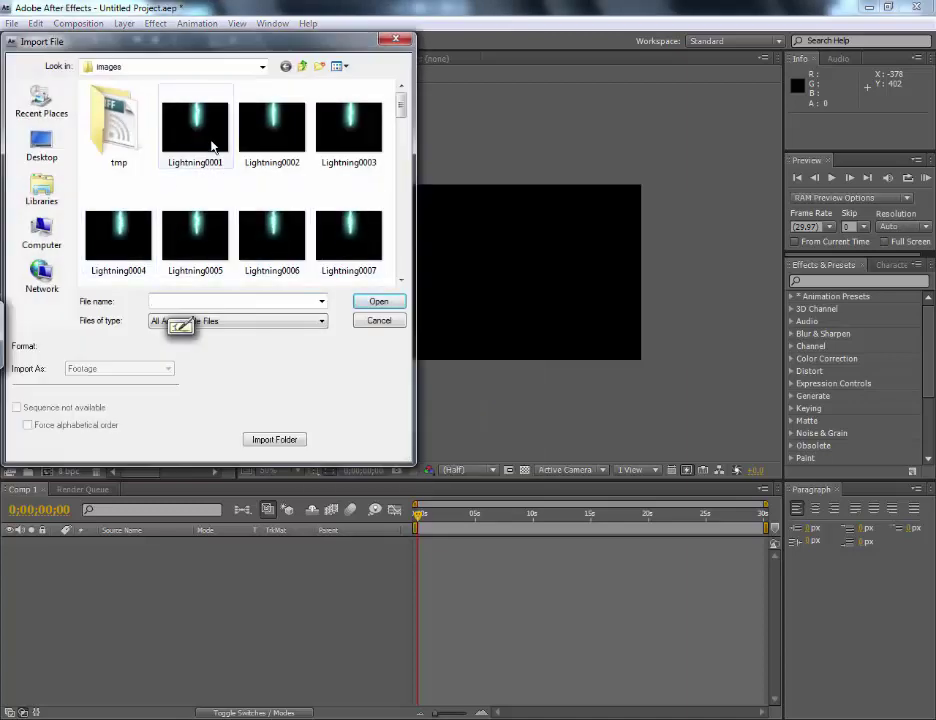
click(212, 147)
click(240, 321)
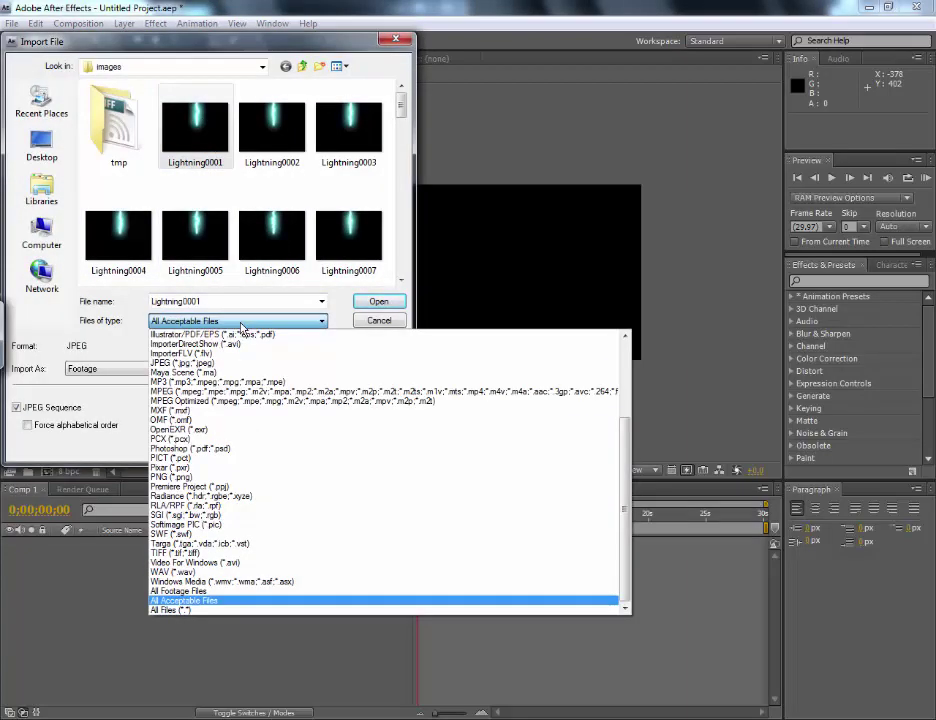
click(240, 321)
click(381, 306)
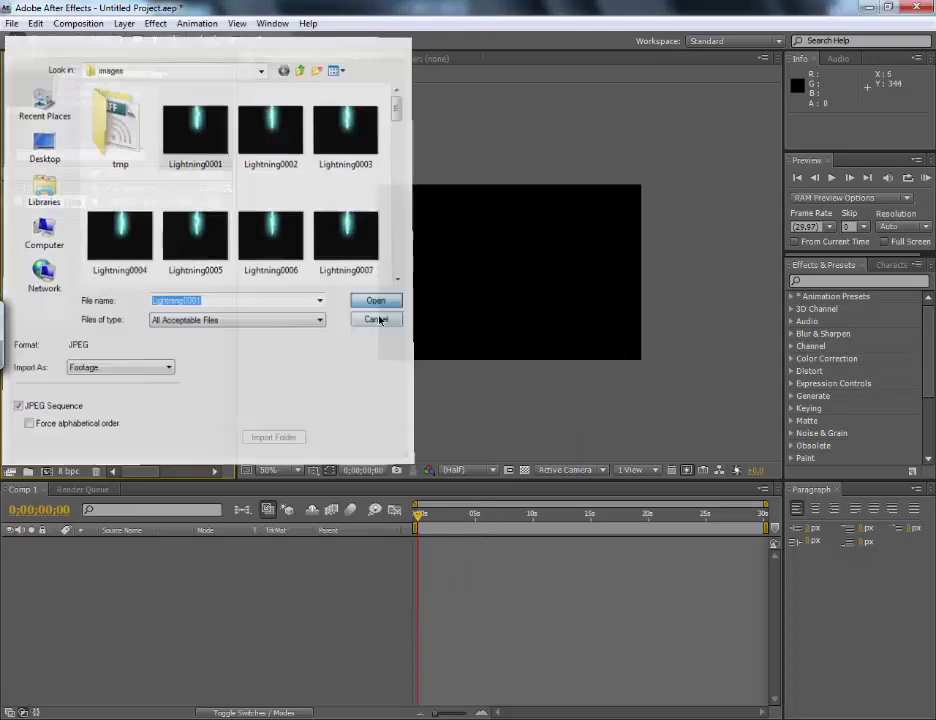
drag(72, 207, 115, 552)
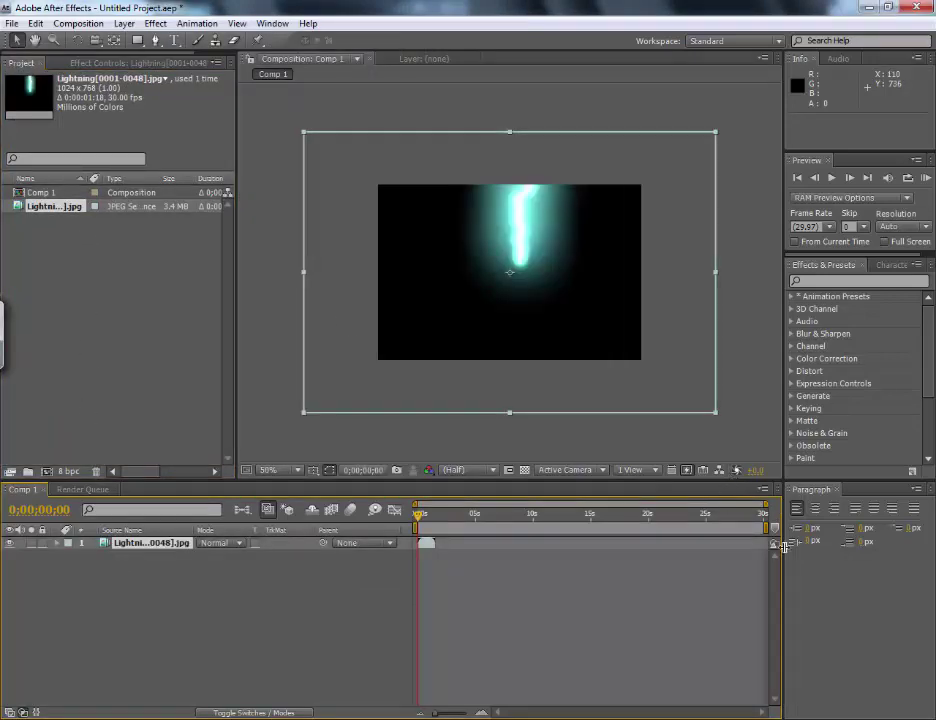
Step: At the composition start, move the lightning layer to Position 308, 410 so the full bolt shows
drag(765, 513, 437, 511)
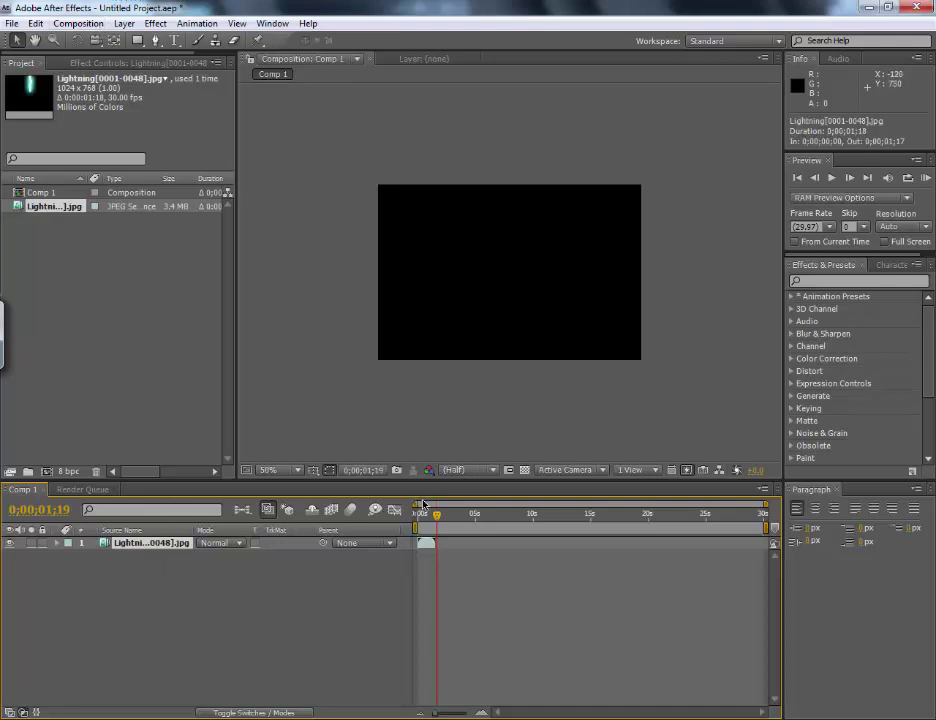
key(KP_0)
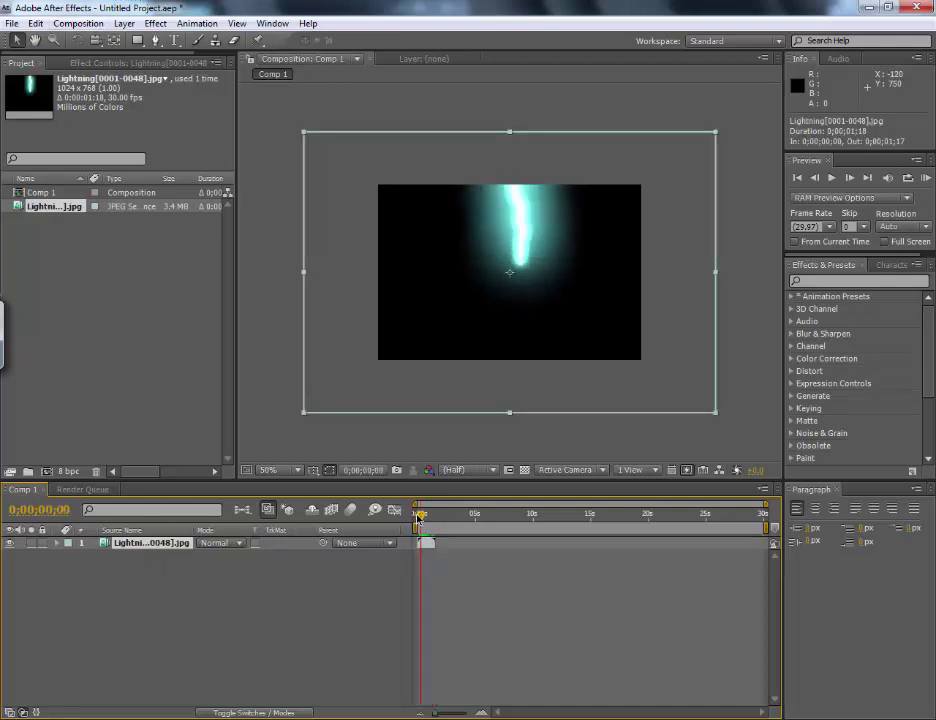
drag(556, 255, 540, 298)
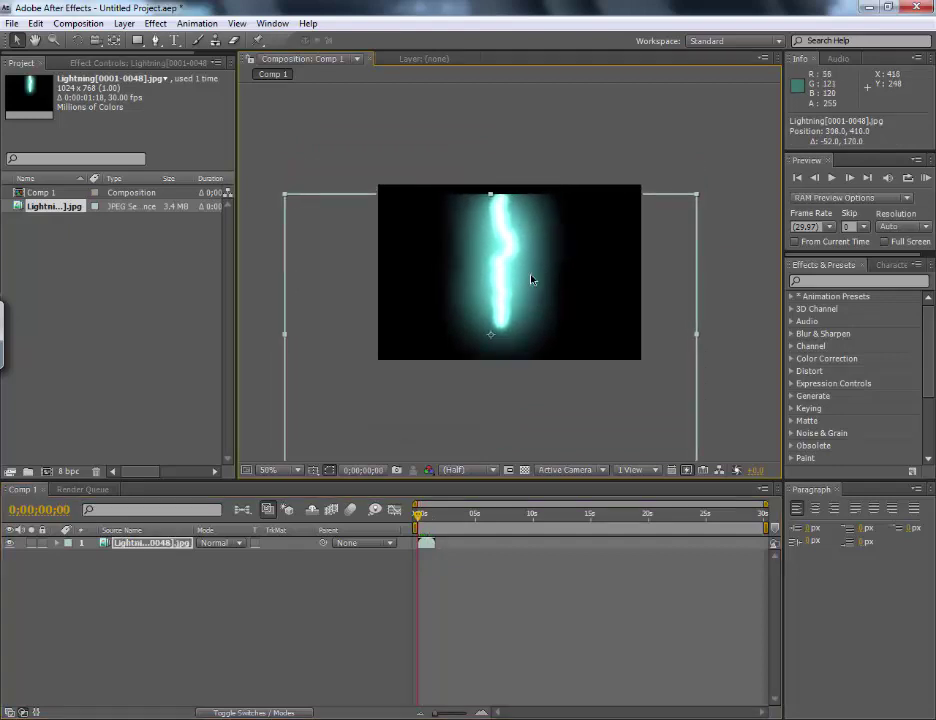
double_click(531, 276)
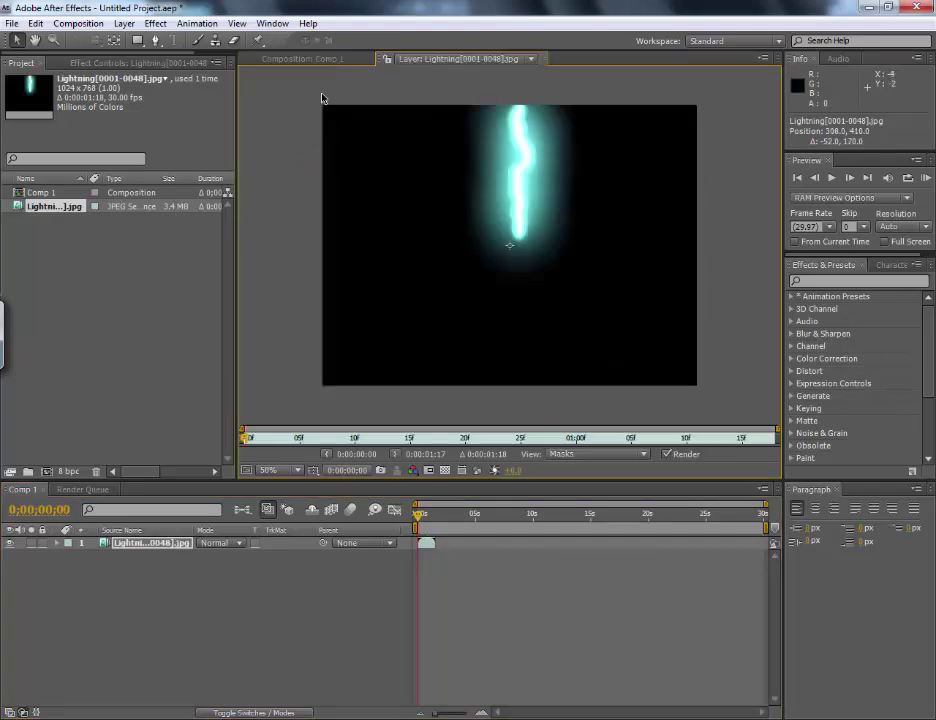
click(318, 58)
click(570, 152)
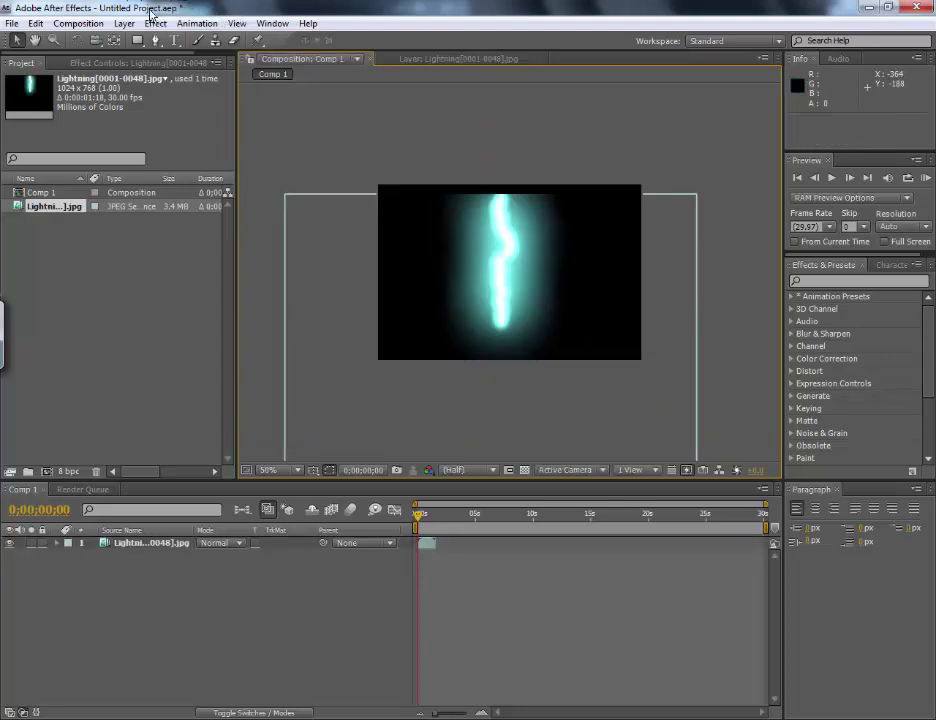
Step: Queue Comp 1 to render as Comp 1.avi in the Lightning folder, then start and stop it
click(88, 24)
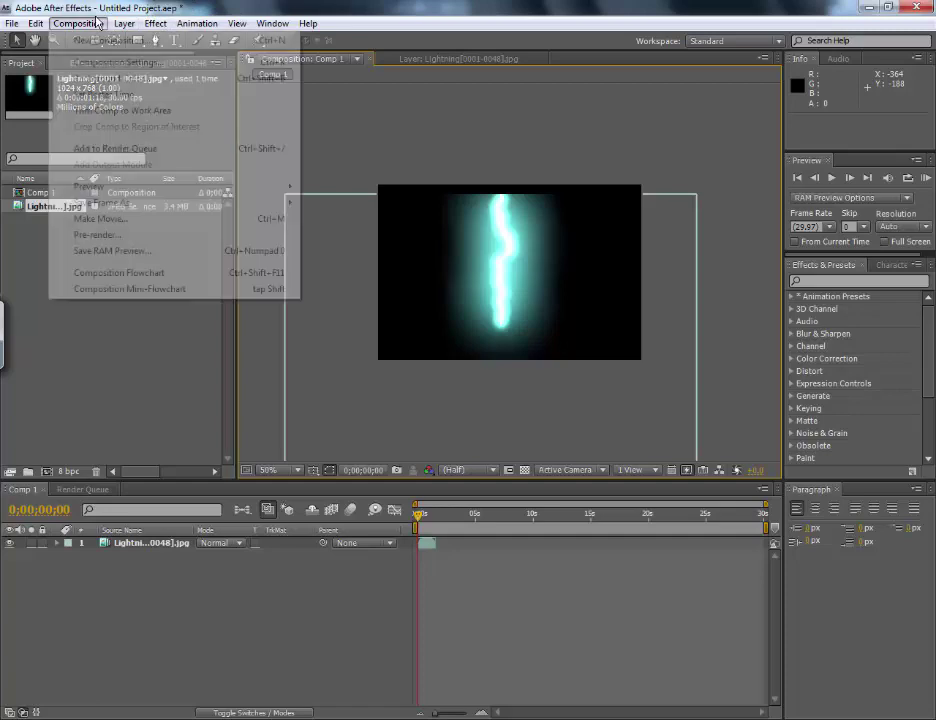
click(128, 148)
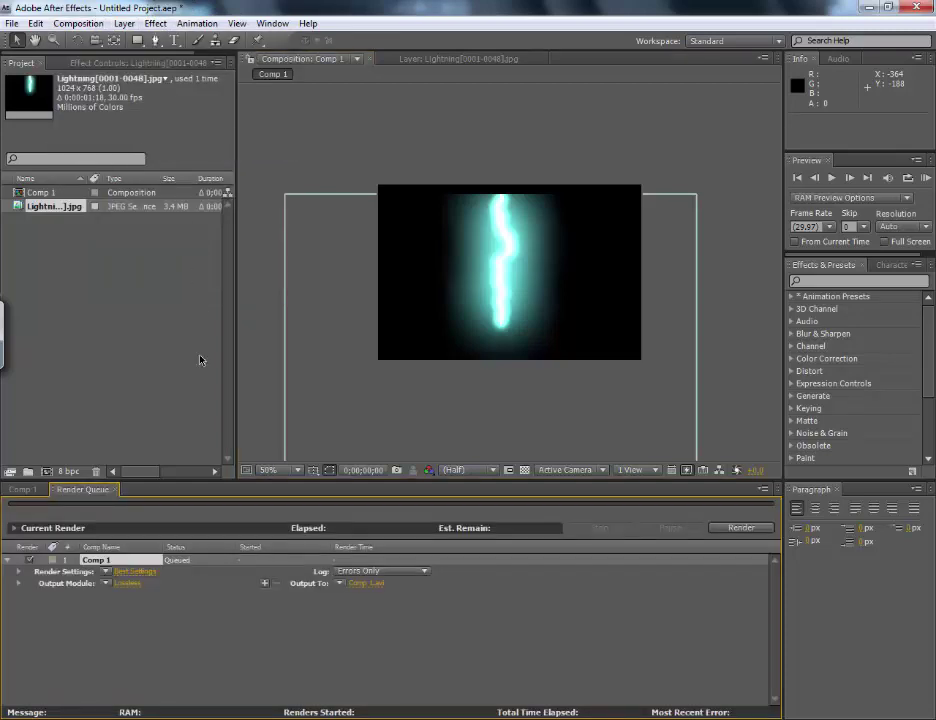
click(368, 586)
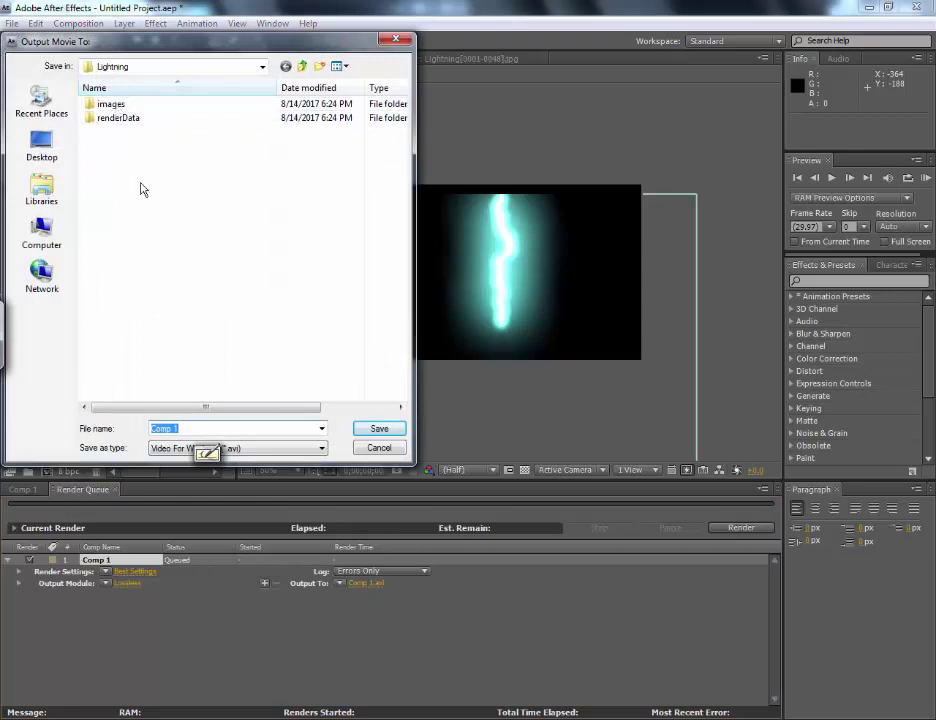
click(378, 430)
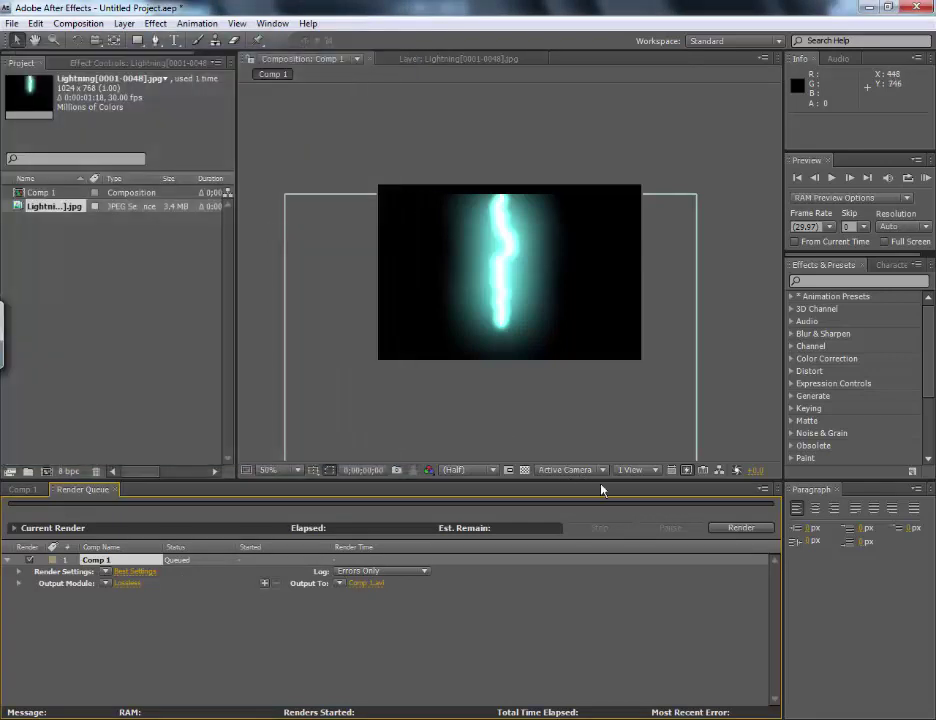
click(739, 528)
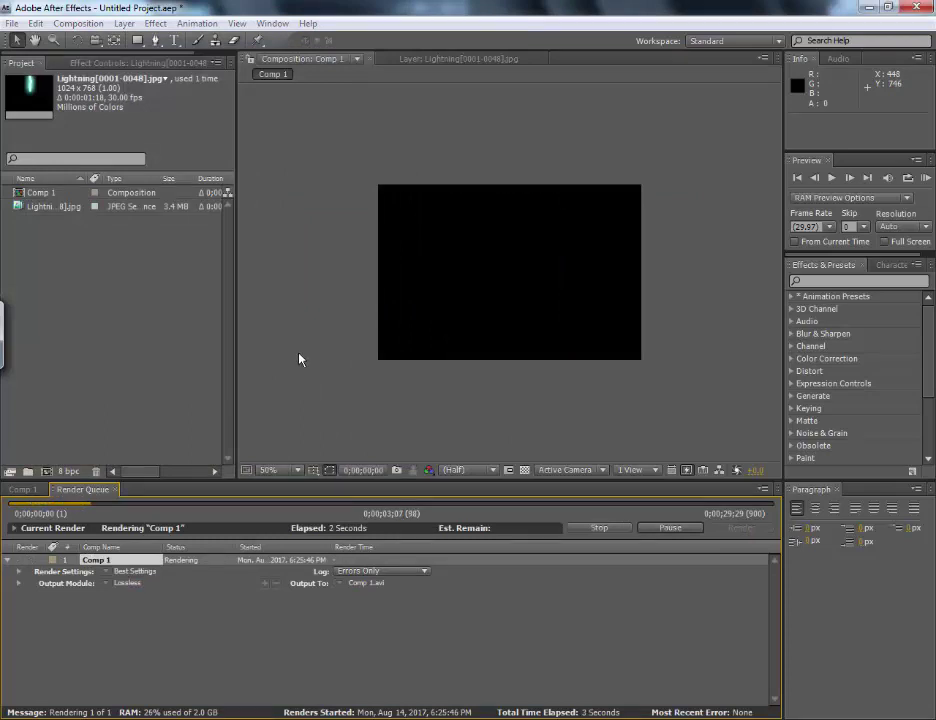
click(620, 530)
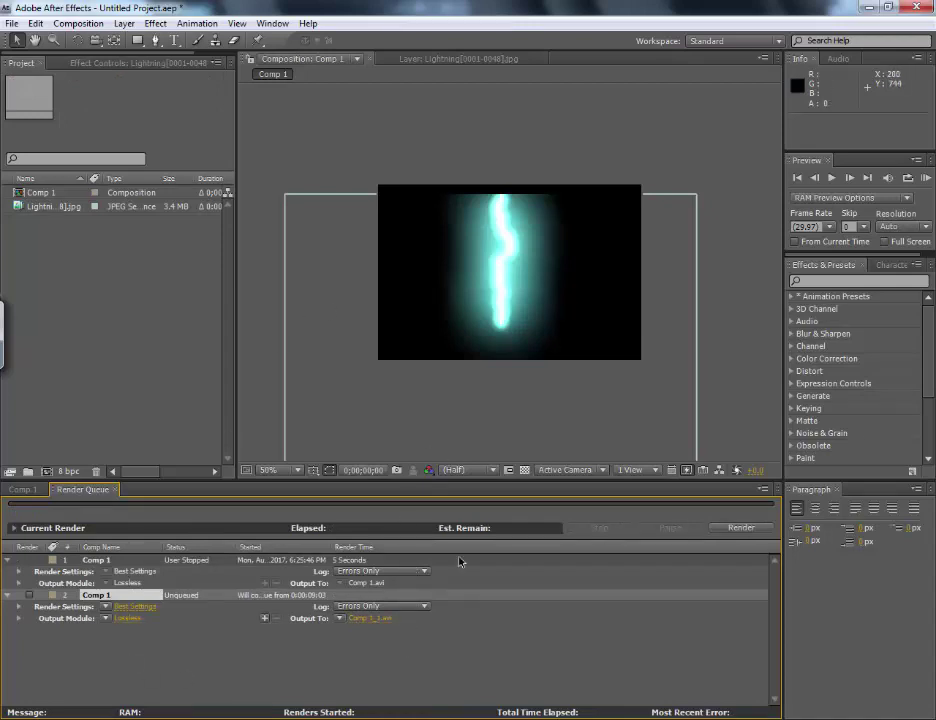
Step: Play the rendered Comp 1 video from the Lightning folder in Explorer
key(alt+Tab)
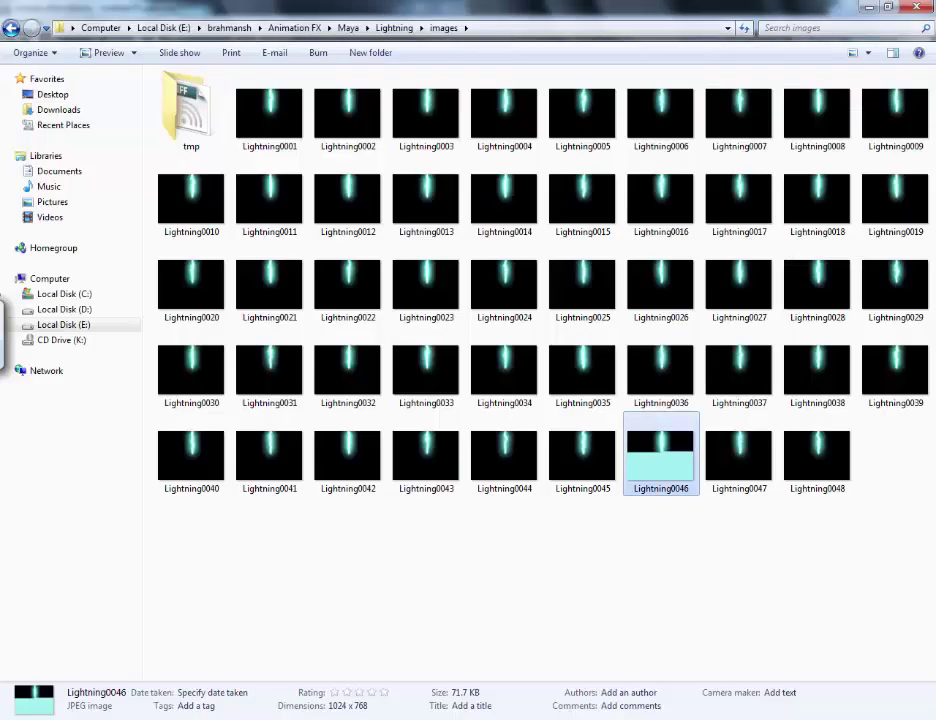
click(393, 30)
double_click(612, 92)
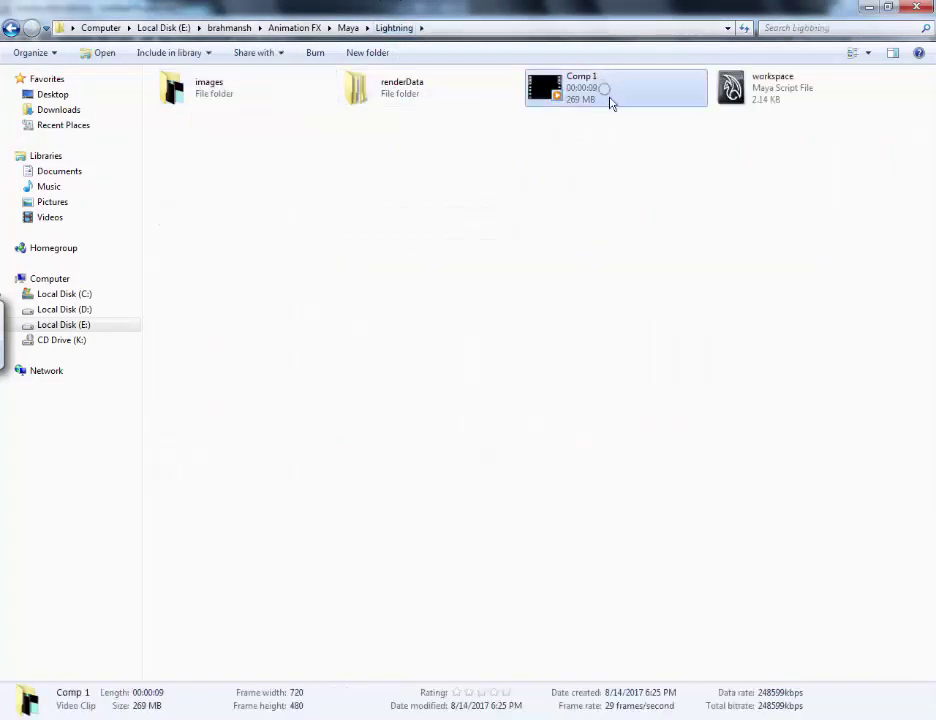